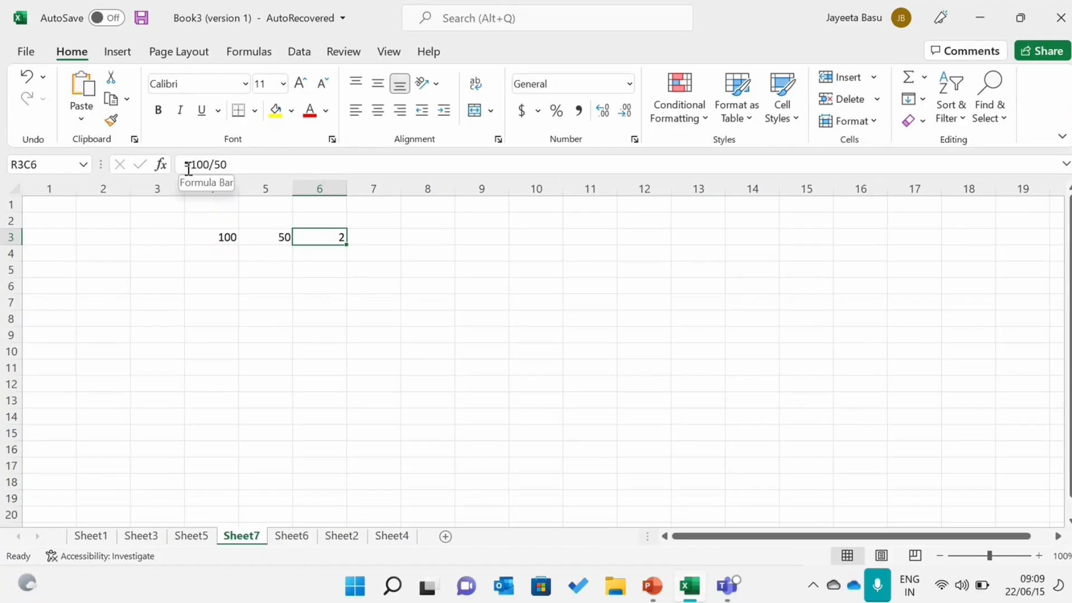
Replace the formula in cell R3C6 with 100/50, entered without an equals sign
double_click(338, 235)
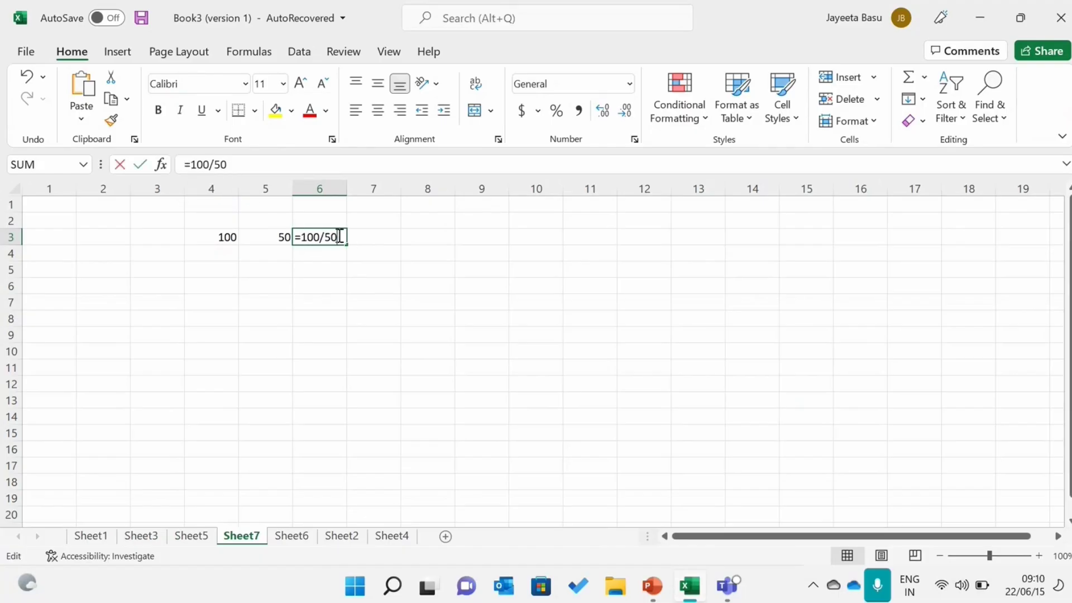
key("BackSpace")
key("BackSpace")
key("BackSpace")
key("BackSpace")
key("BackSpace")
key("BackSpace")
key("BackSpace")
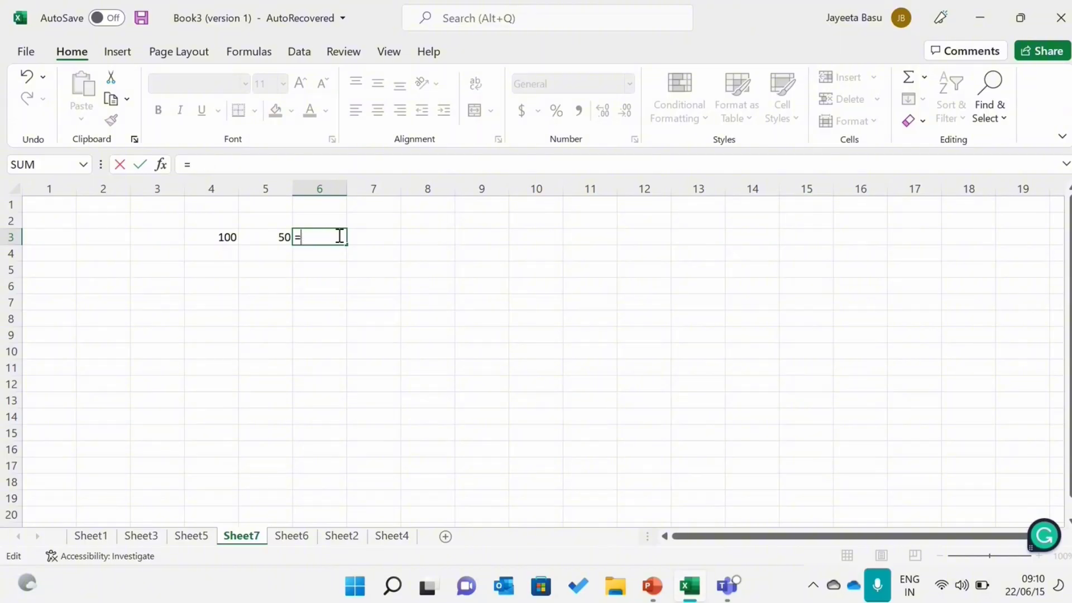
type("100/50")
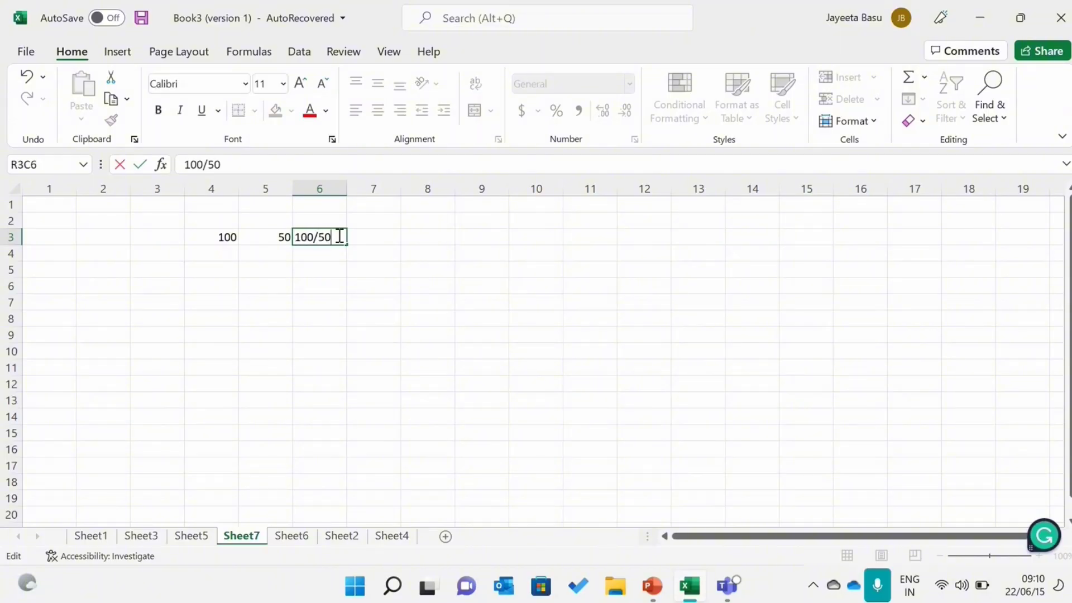
key("Return")
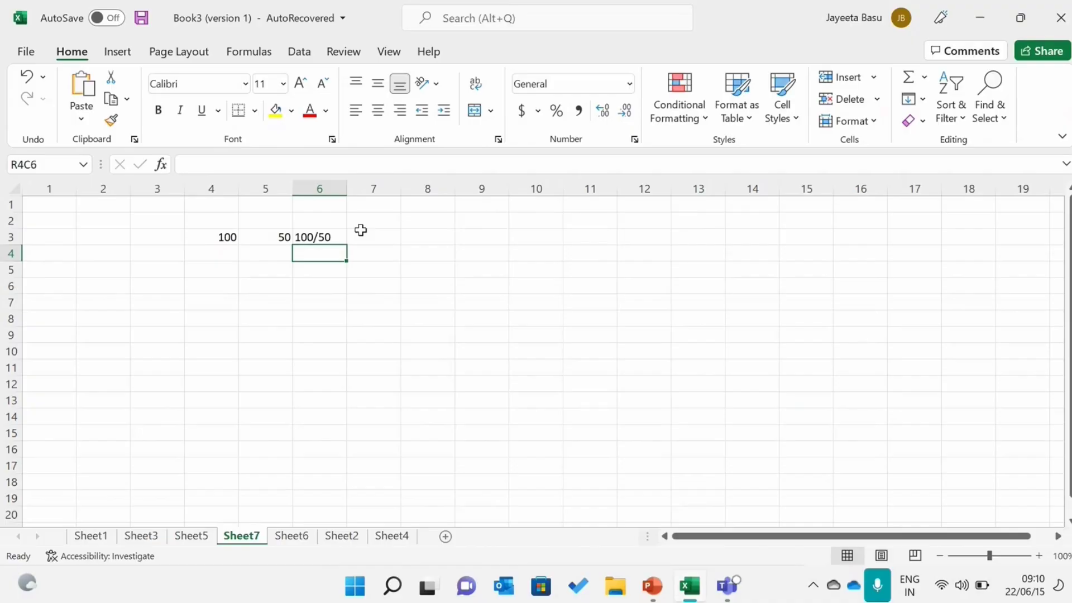
Add an equals sign before 100/50 in cell R3C6 so the entry is a formula
double_click(334, 239)
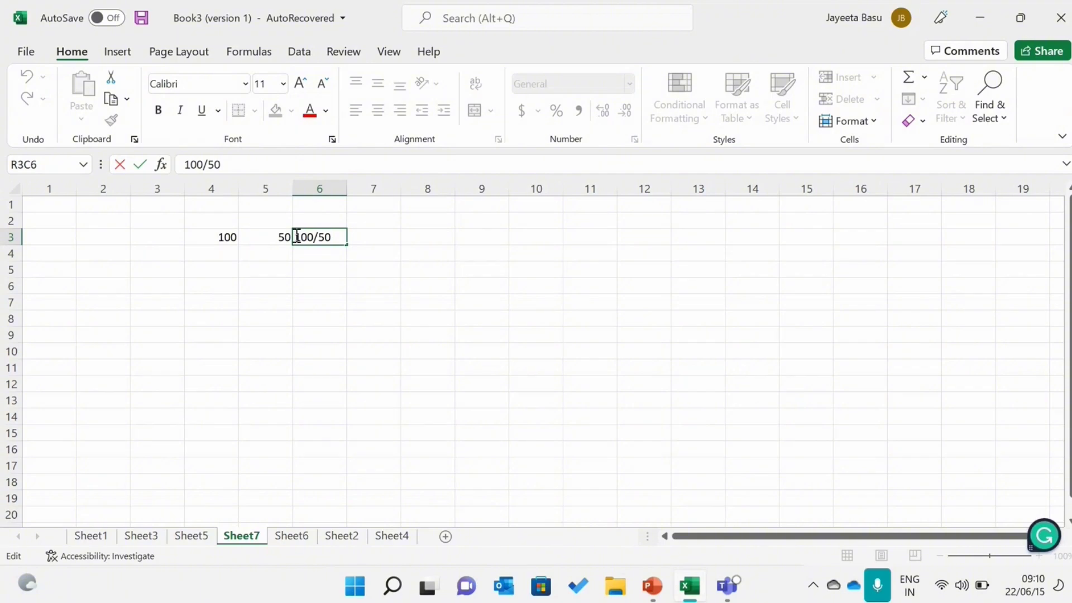
left_click(297, 237)
type("=")
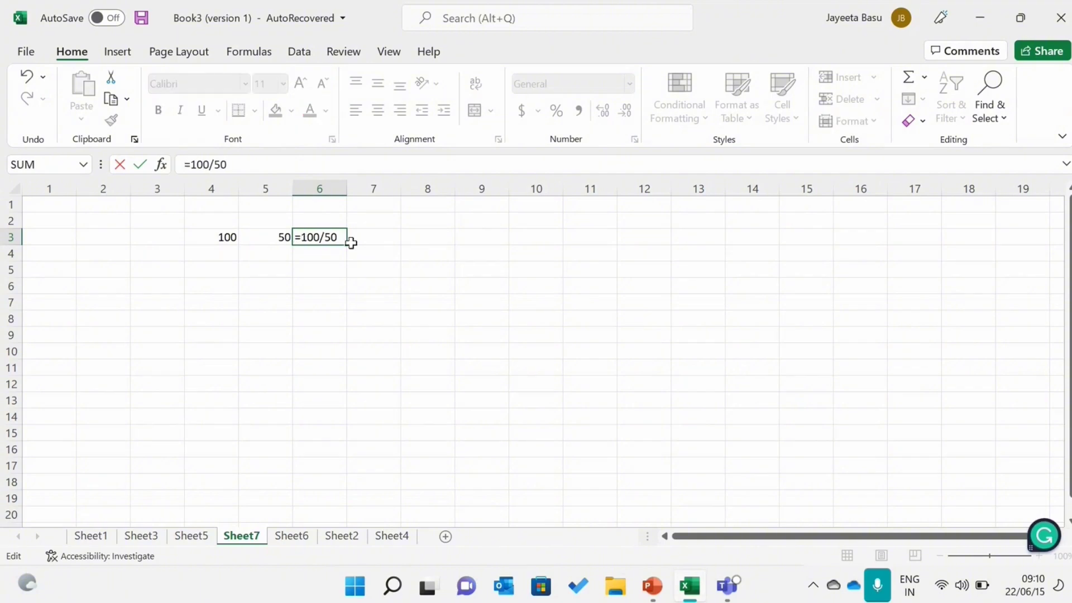
key("Return")
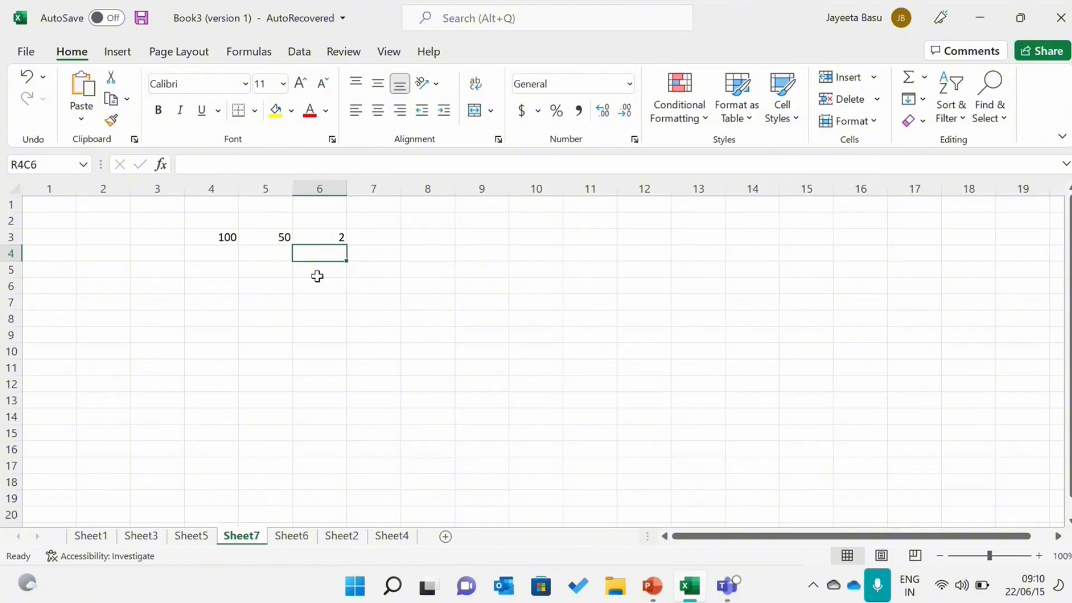
Replace the constants in the R3C6 formula with cell references, dividing R3C4 by R3C5 as =RC[-2]/RC[-1]
double_click(331, 239)
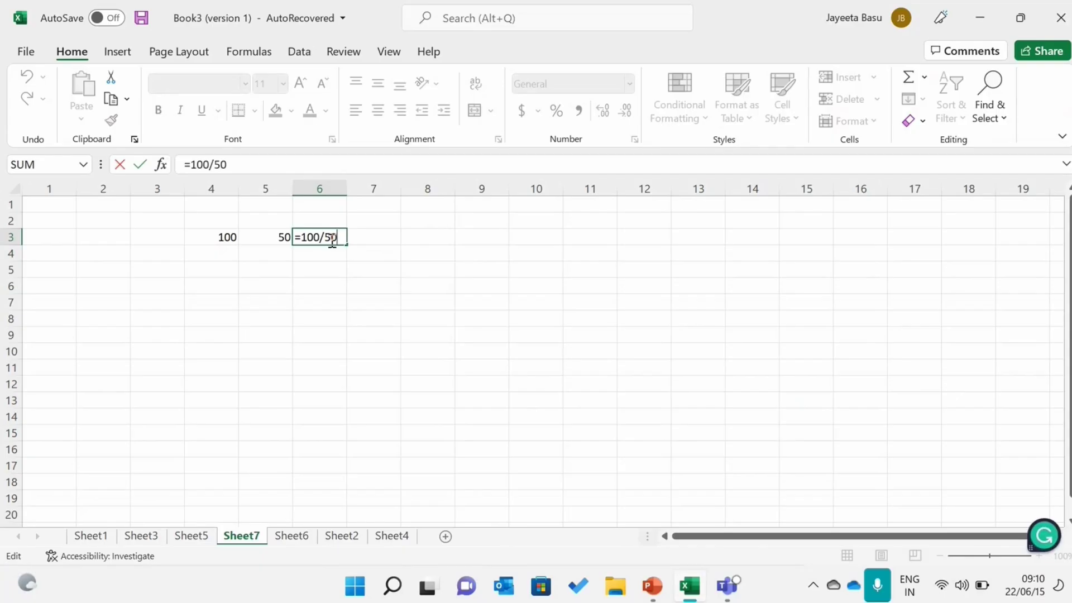
key("BackSpace")
key("BackSpace")
key("BackSpace")
key("BackSpace")
key("BackSpace")
key("BackSpace")
left_click(223, 237)
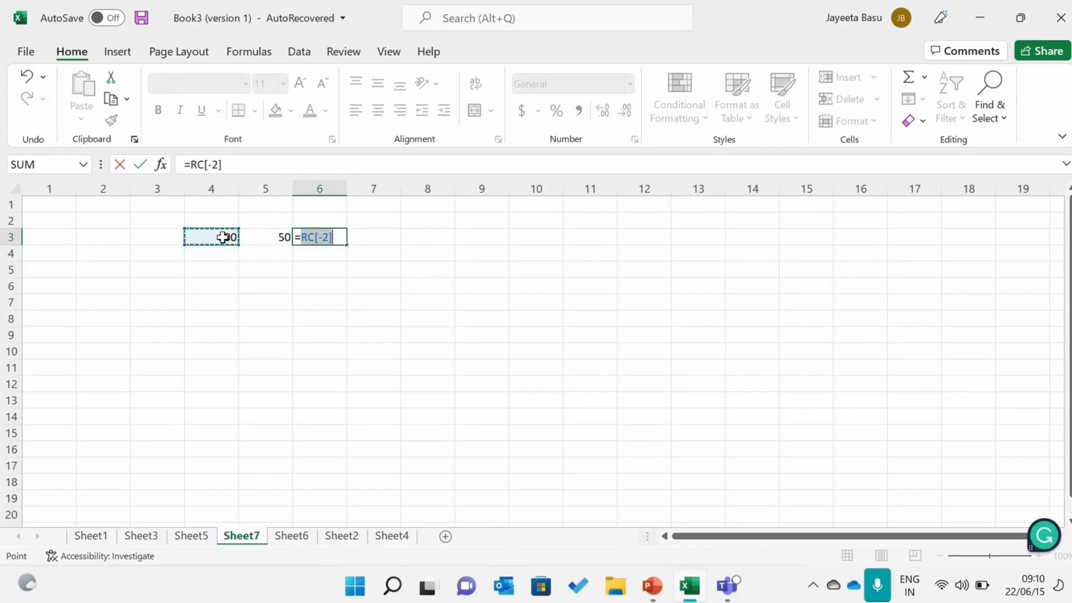
left_click(335, 236)
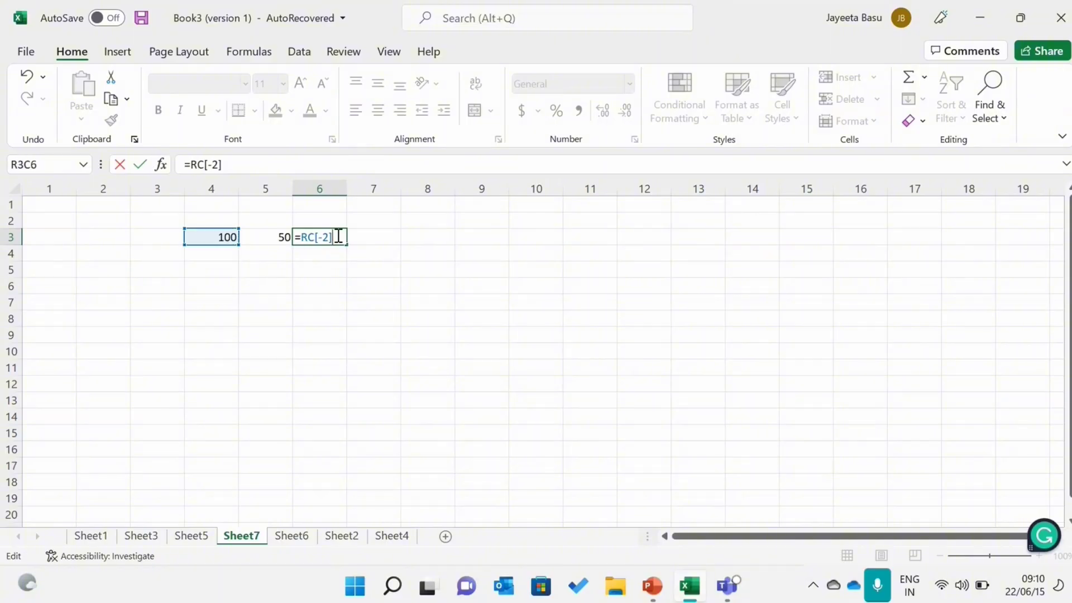
type("/")
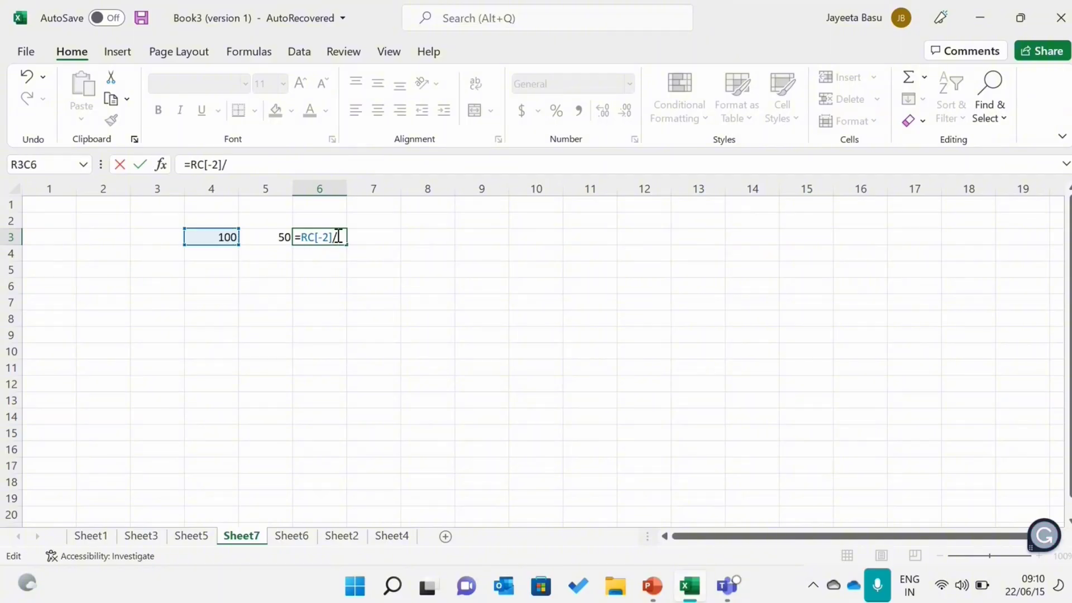
left_click(273, 237)
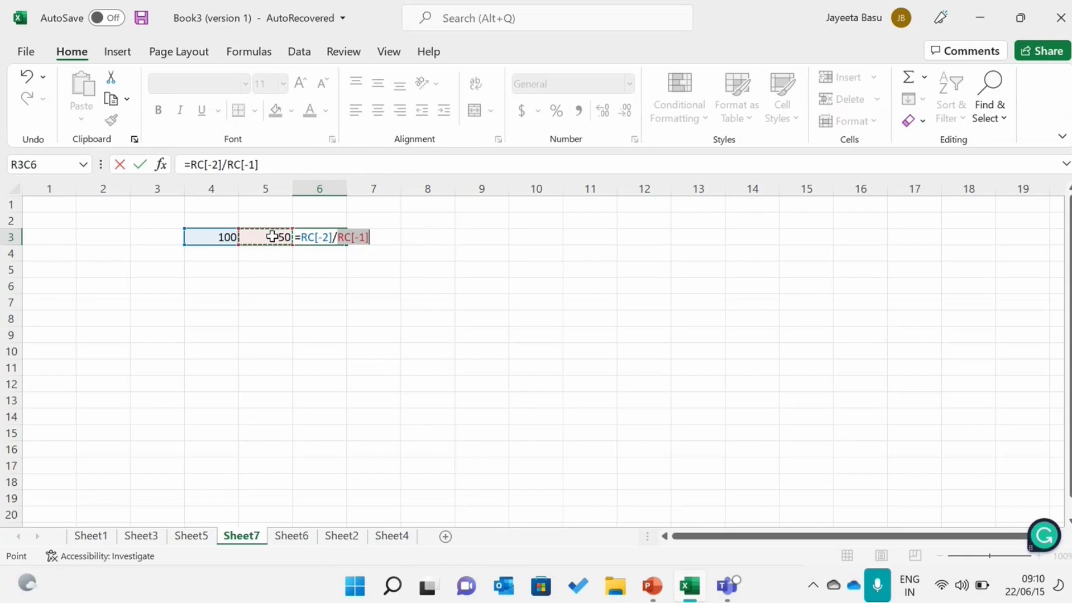
left_click(384, 240)
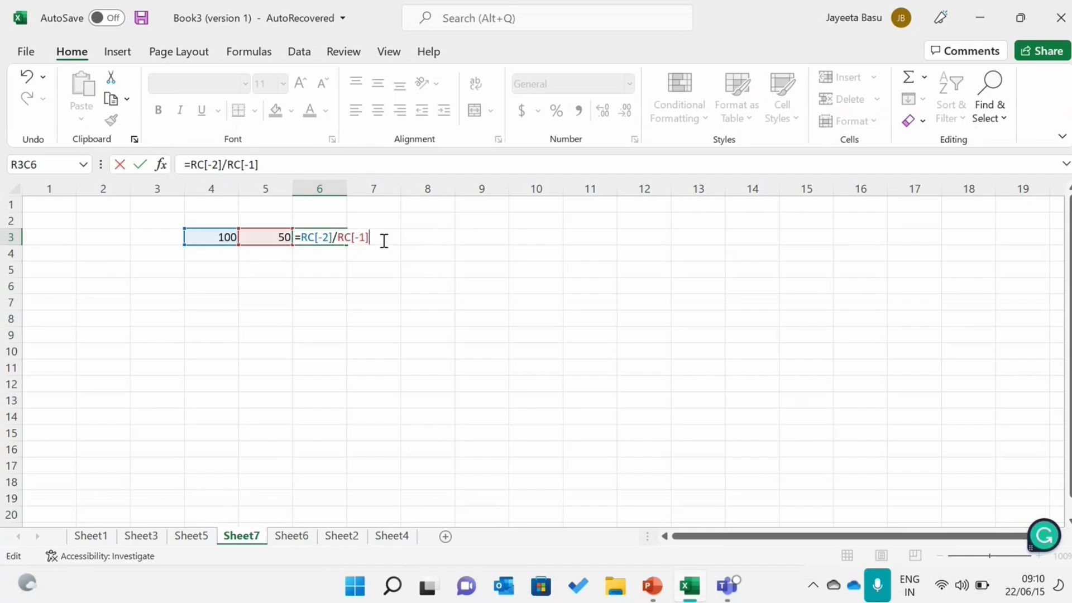
key("Return")
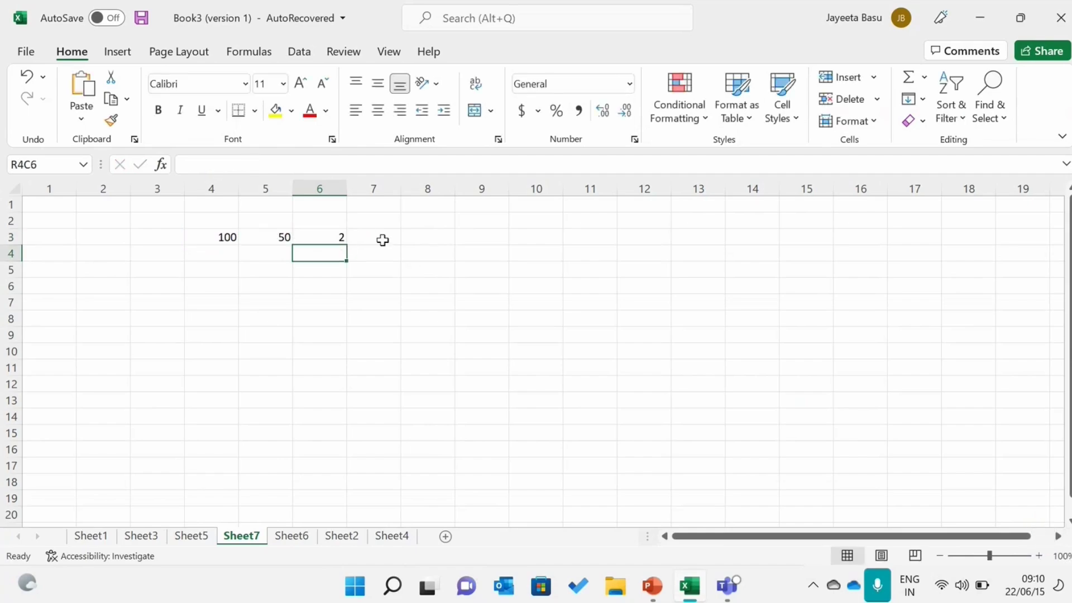
Review the division formula in R3C6 and its two source cells, R3C4 and R3C5
left_click(332, 240)
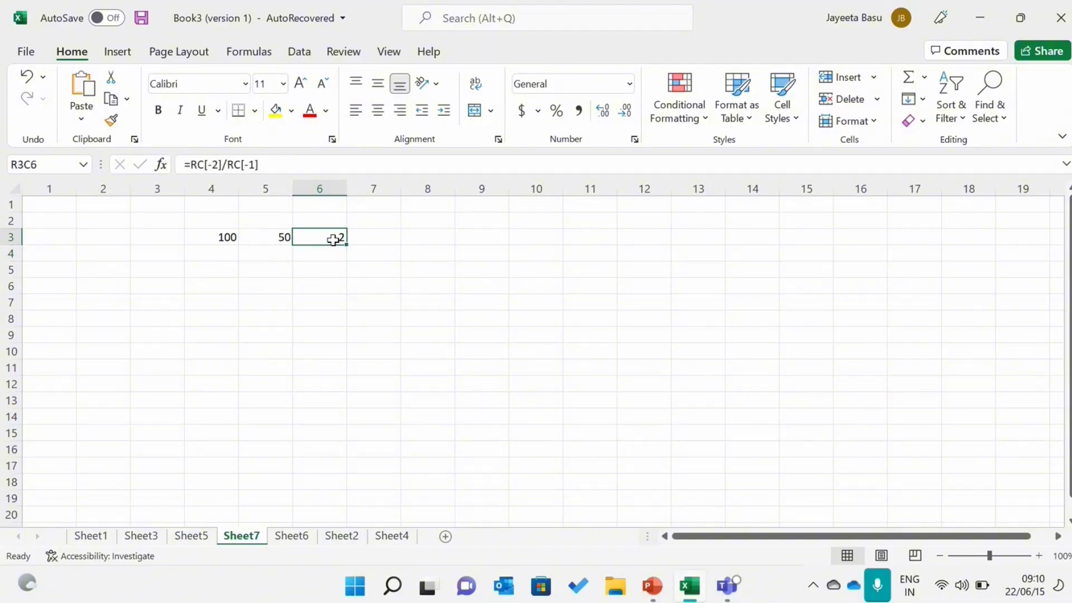
left_click(221, 241)
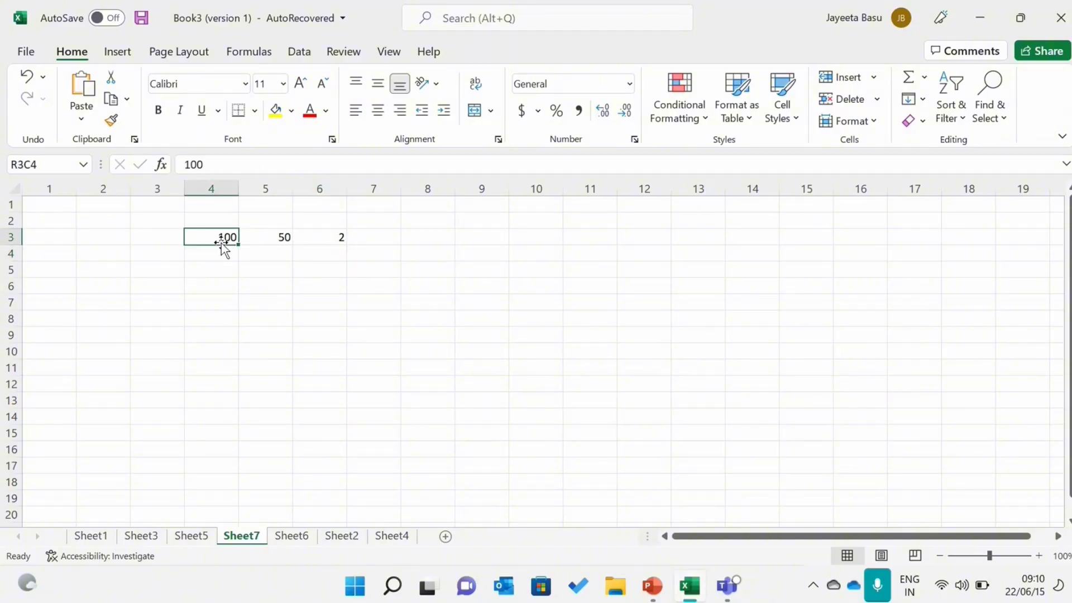
left_click(264, 241)
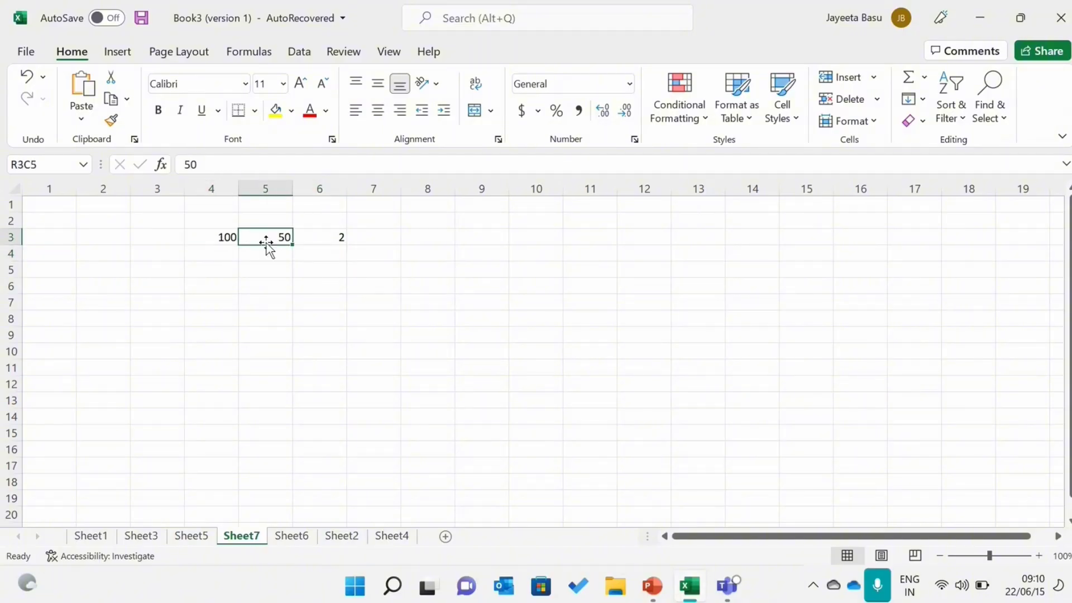
left_click(327, 238)
left_click(336, 258)
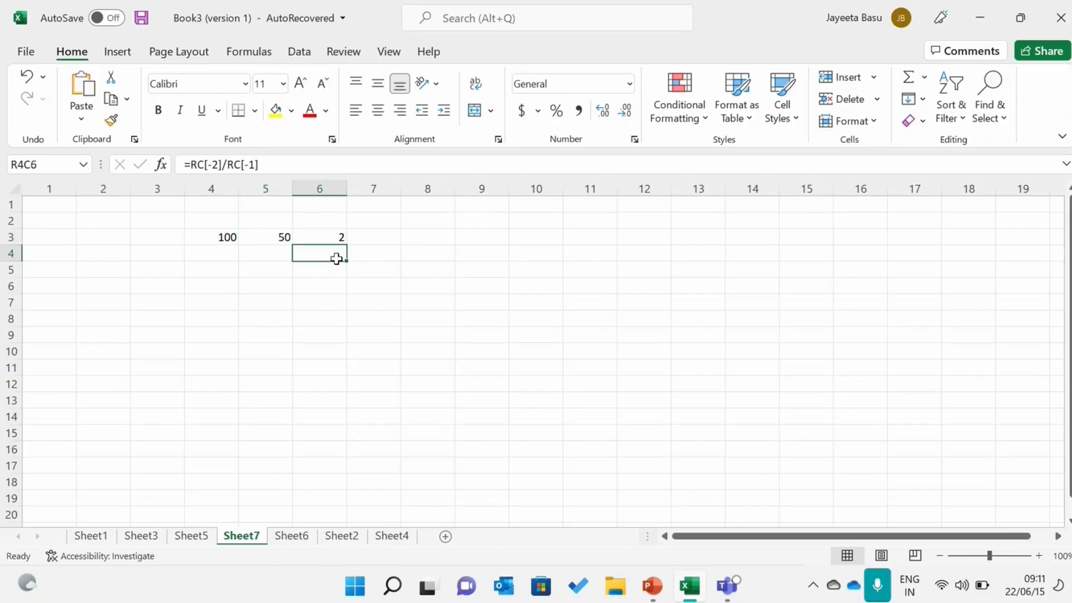
left_click(324, 243)
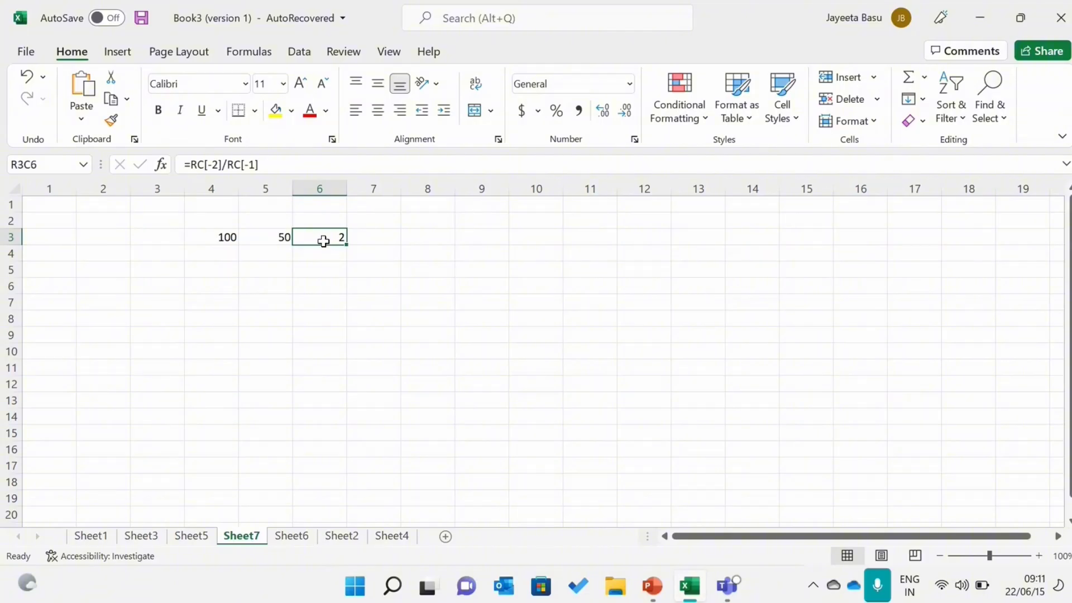
Delete the entire formula from cell R3C6, including the equals sign
double_click(324, 240)
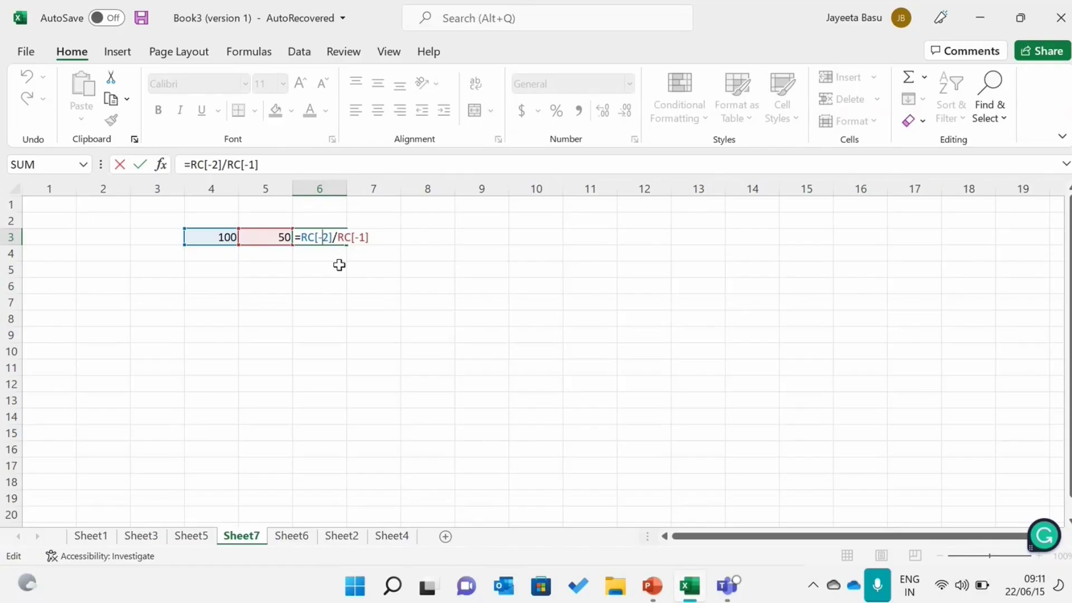
left_click(337, 254)
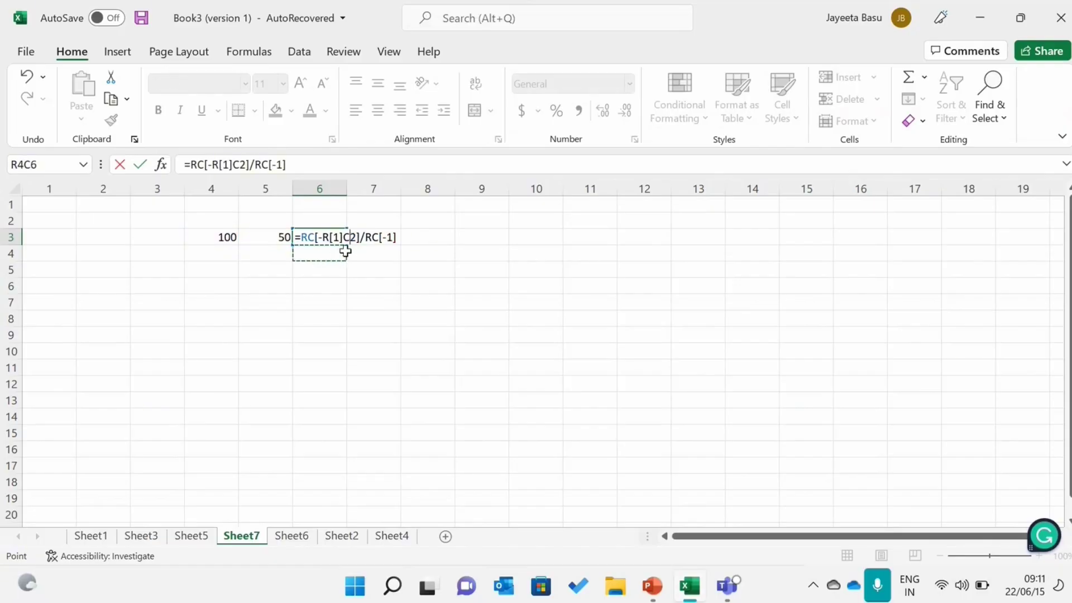
left_click(398, 236)
key("BackSpace")
key("BackSpace")
key("BackSpace")
key("BackSpace")
key("BackSpace")
key("BackSpace")
key("BackSpace")
key("BackSpace")
key("BackSpace")
key("BackSpace")
key("BackSpace")
key("BackSpace")
key("BackSpace")
key("BackSpace")
key("BackSpace")
key("BackSpace")
key("BackSpace")
key("BackSpace")
key("BackSpace")
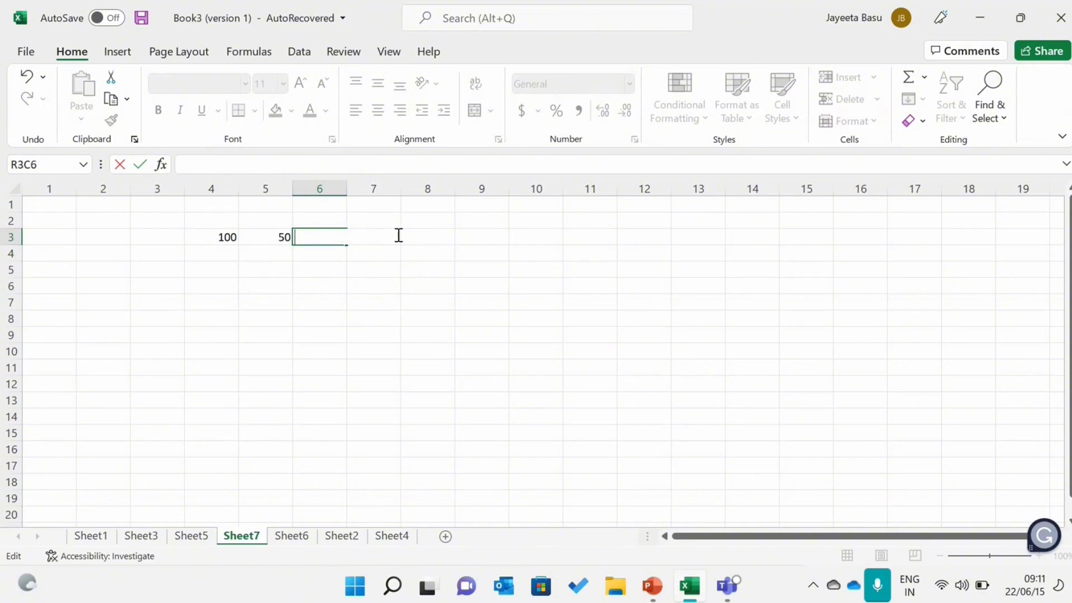
Enter the parenthesised division =(RC[-2]/RC[-1]) in cell R3C6, referencing R3C4 and R3C5
type("=")
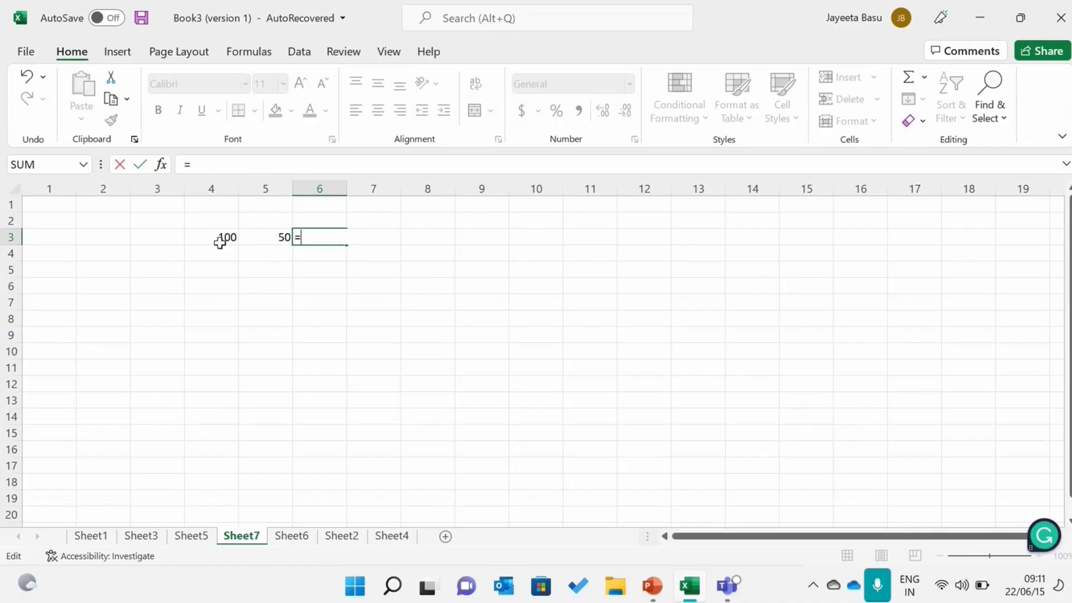
type("(")
left_click(220, 242)
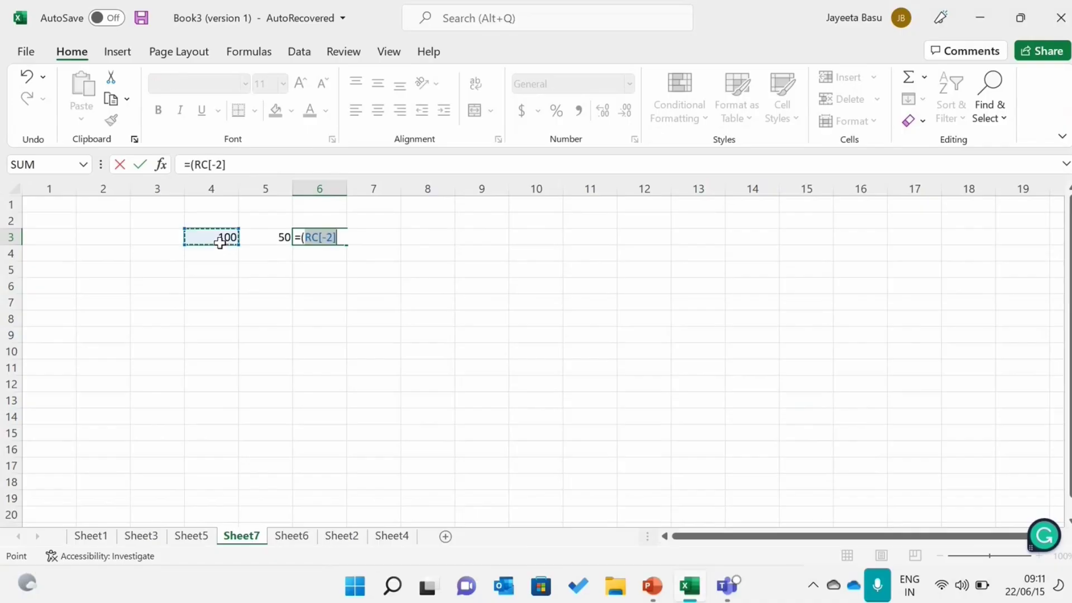
left_click(344, 236)
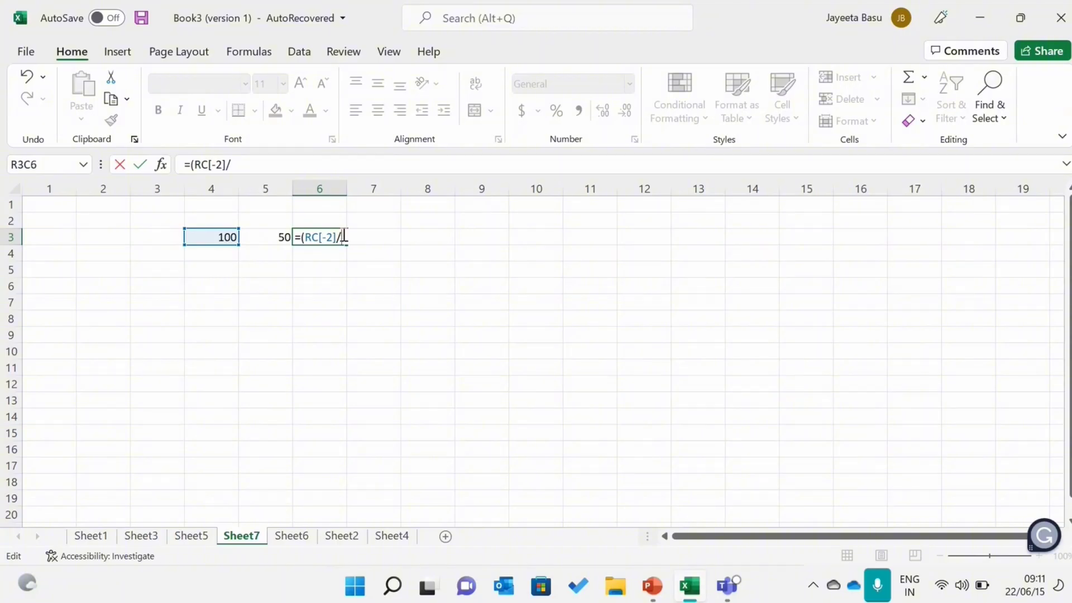
left_click(275, 237)
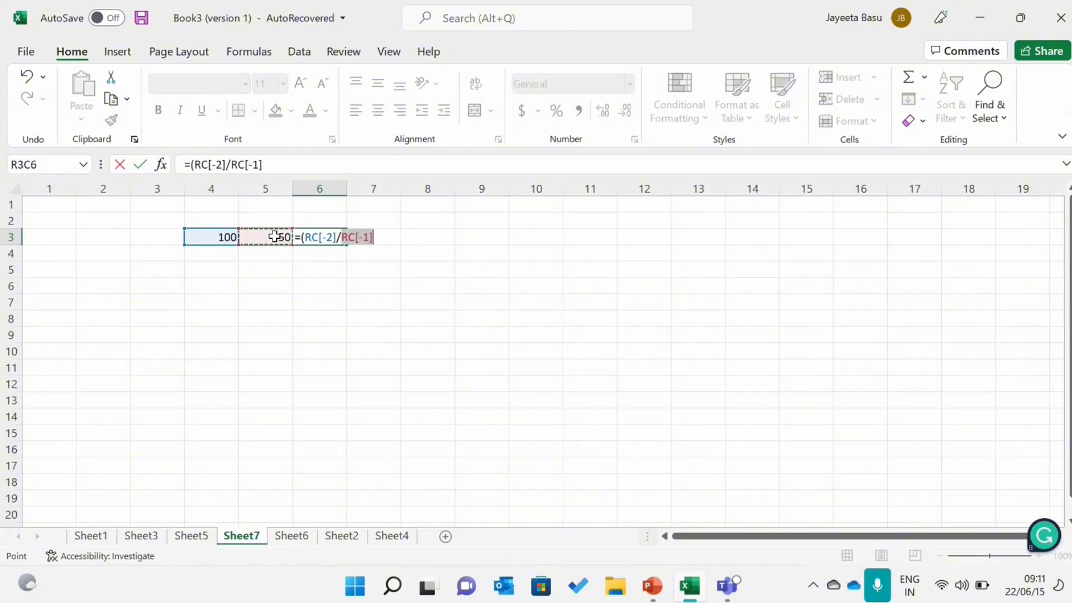
left_click(393, 230)
type(")")
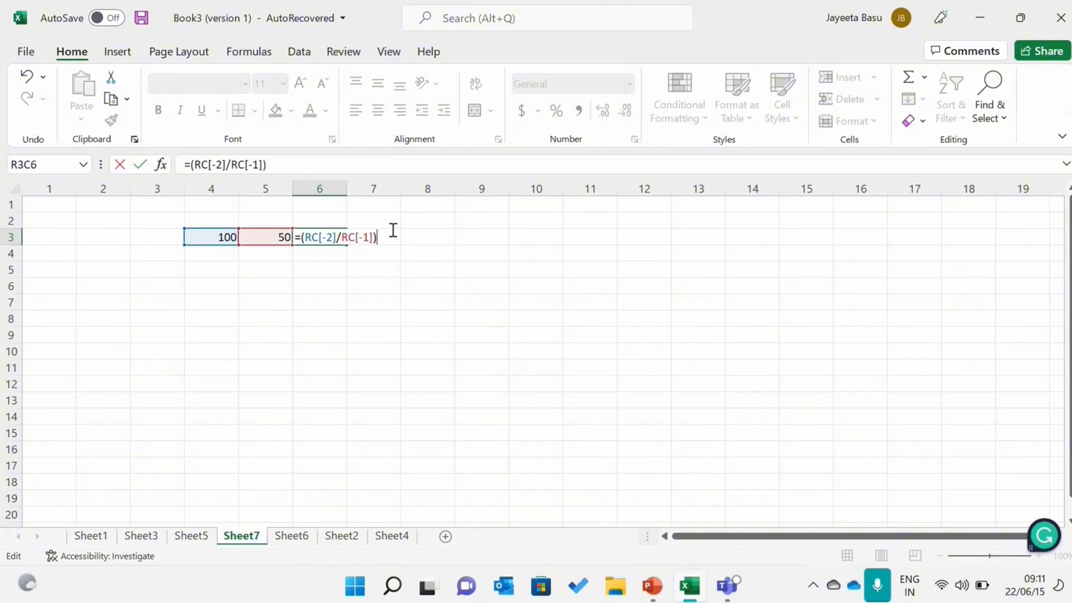
key("Return")
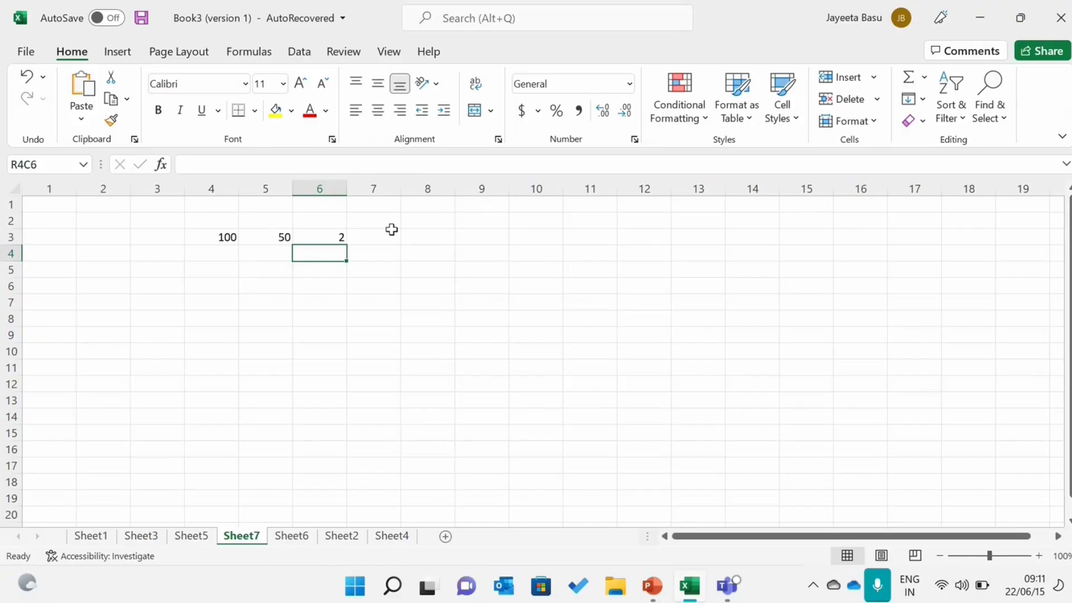
Replace the cell references in the parenthesised R3C6 formula with the constants 100/50
double_click(322, 239)
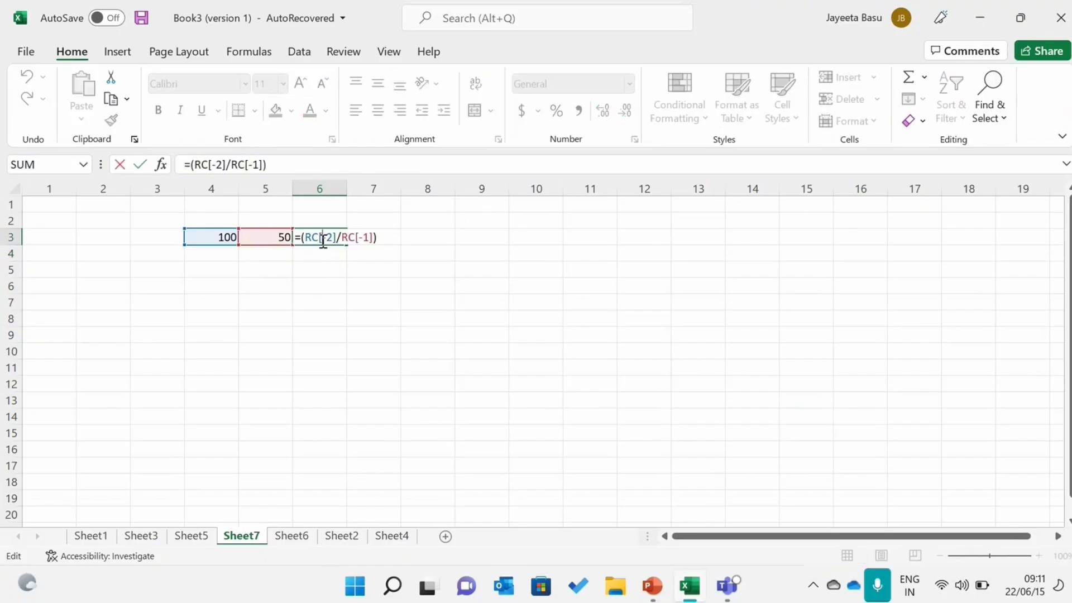
left_click(303, 237)
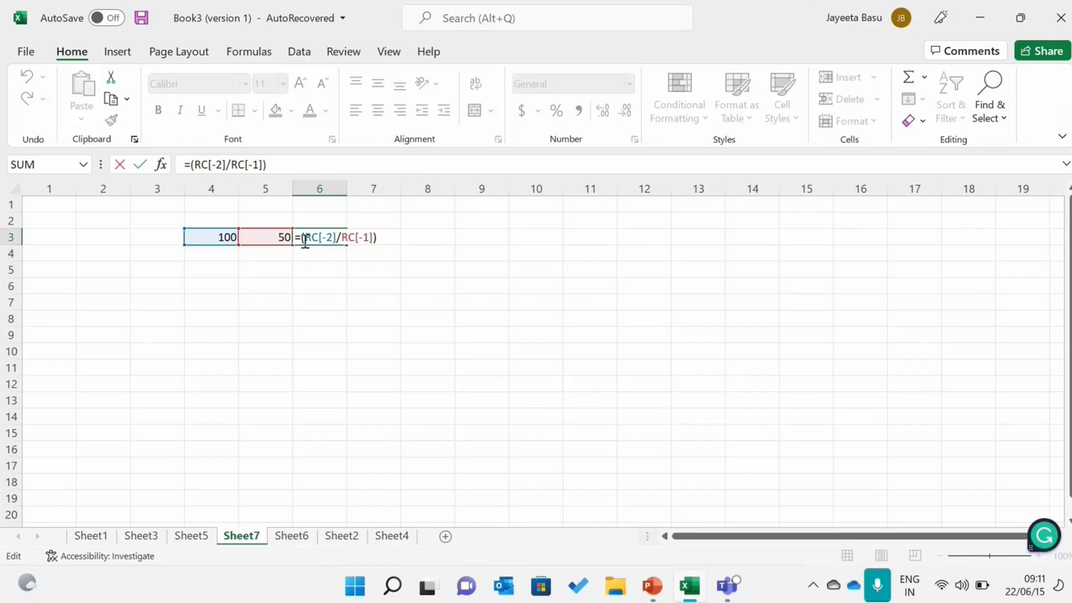
left_click(388, 238)
key("BackSpace")
key("BackSpace")
key("BackSpace")
key("BackSpace")
key("BackSpace")
key("BackSpace")
key("BackSpace")
key("BackSpace")
key("BackSpace")
key("BackSpace")
key("BackSpace")
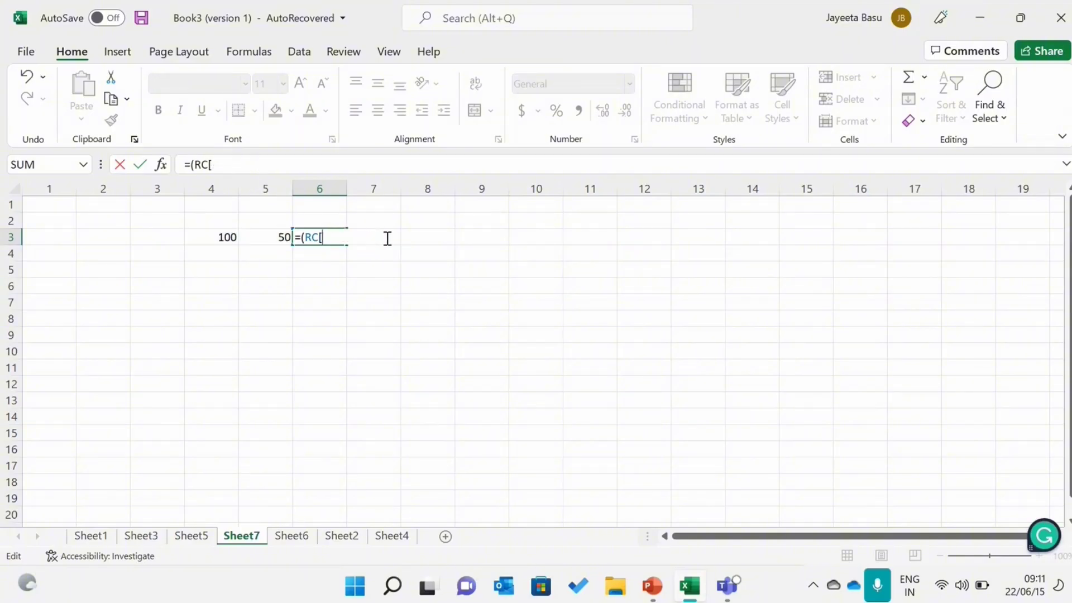
key("BackSpace")
key("BackSpace")
type("100/50")
key("Return")
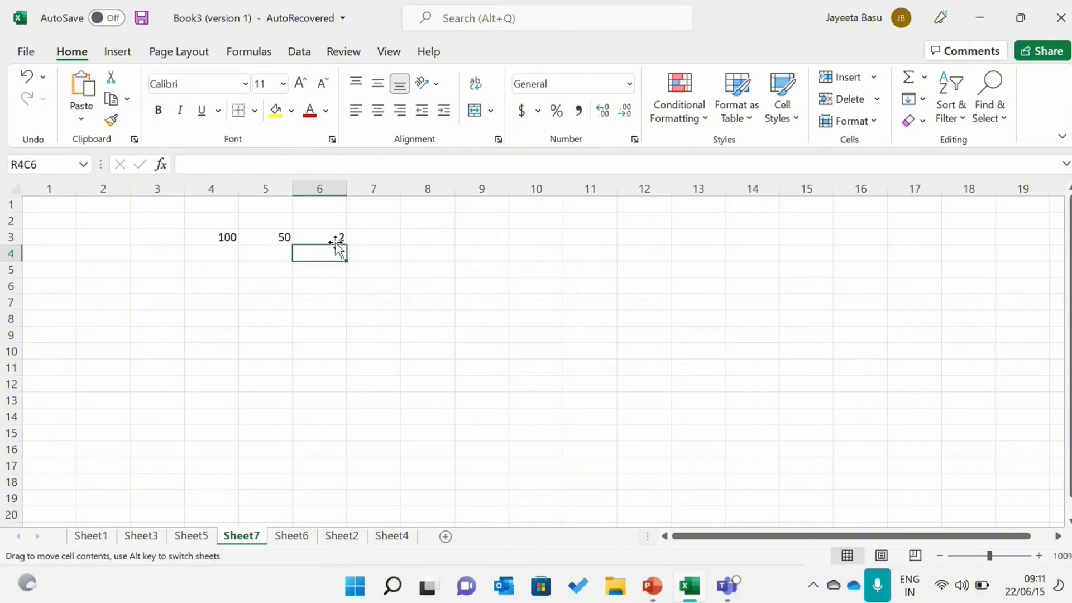
Enter the values 1000, 5678, 8907 and 5643 down column 8, in cells R5C8 through R8C8
left_click(228, 270)
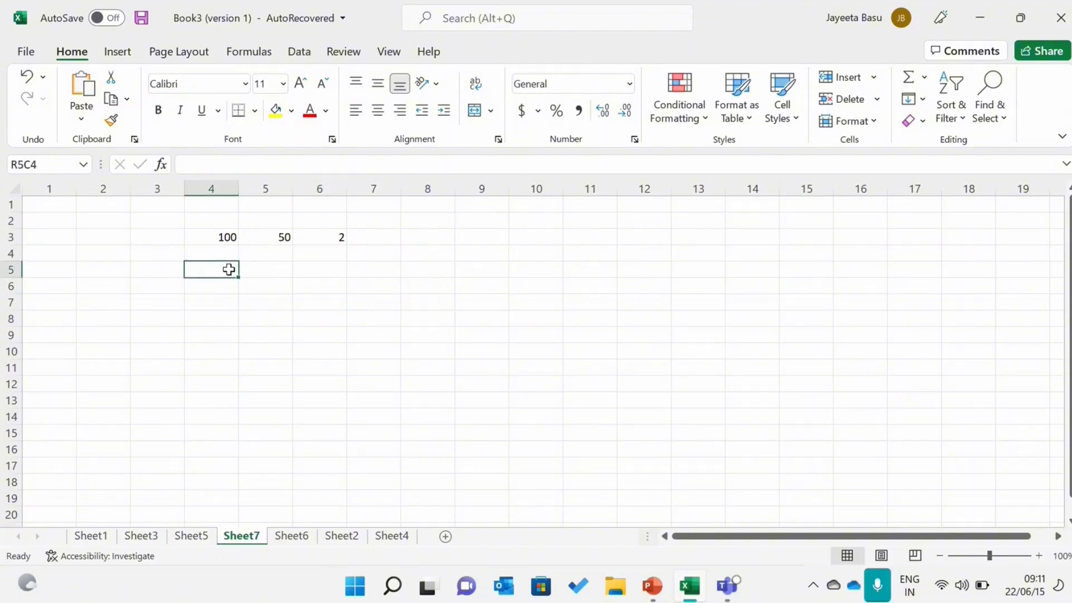
left_click(426, 272)
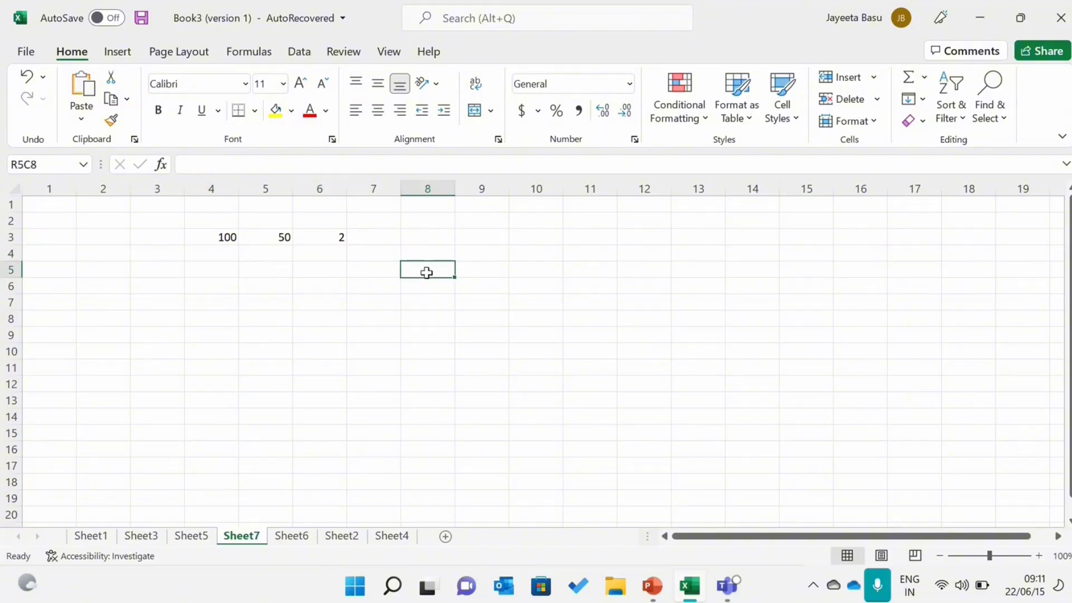
type("1000")
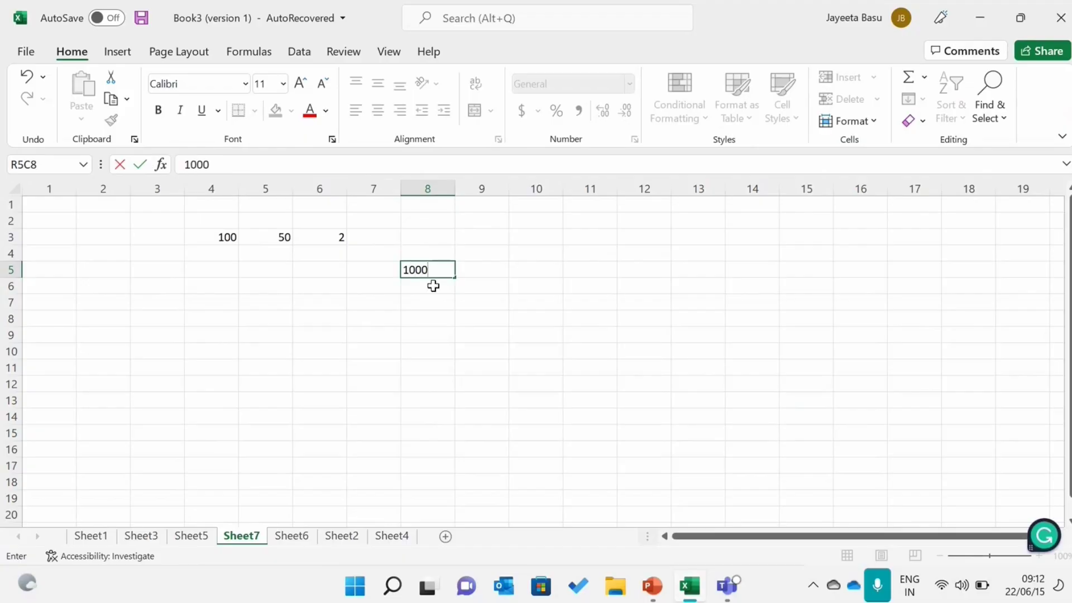
left_click(433, 284)
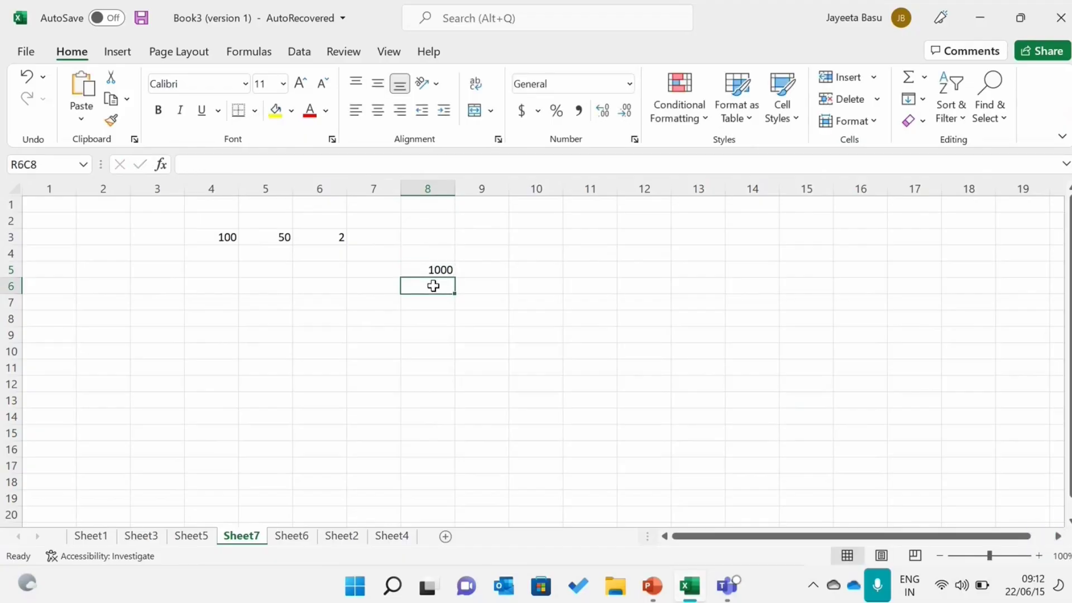
type("5678")
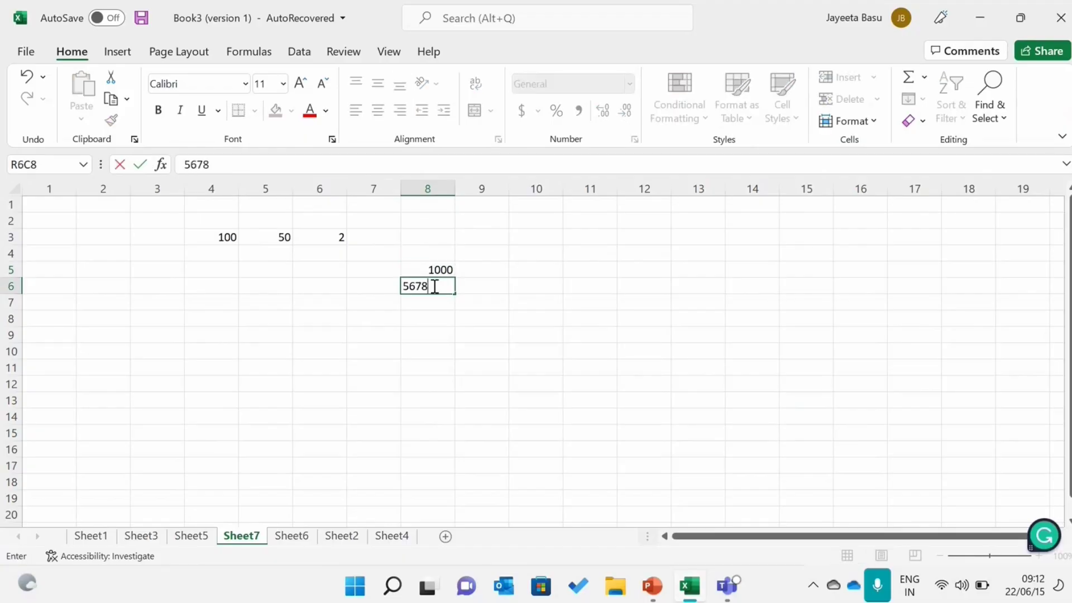
left_click(412, 303)
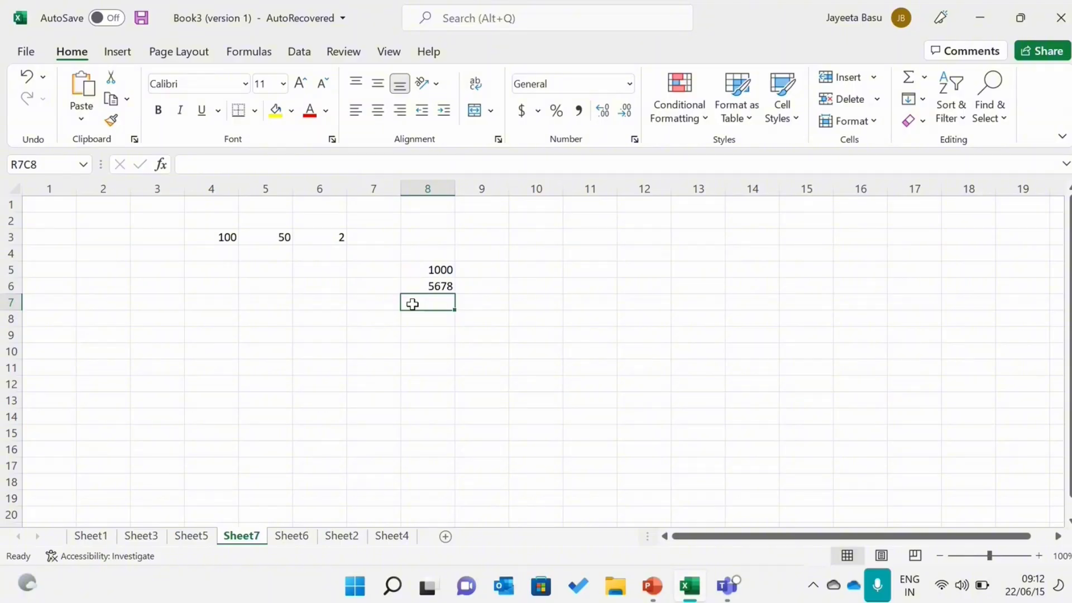
type("8907")
key("Return")
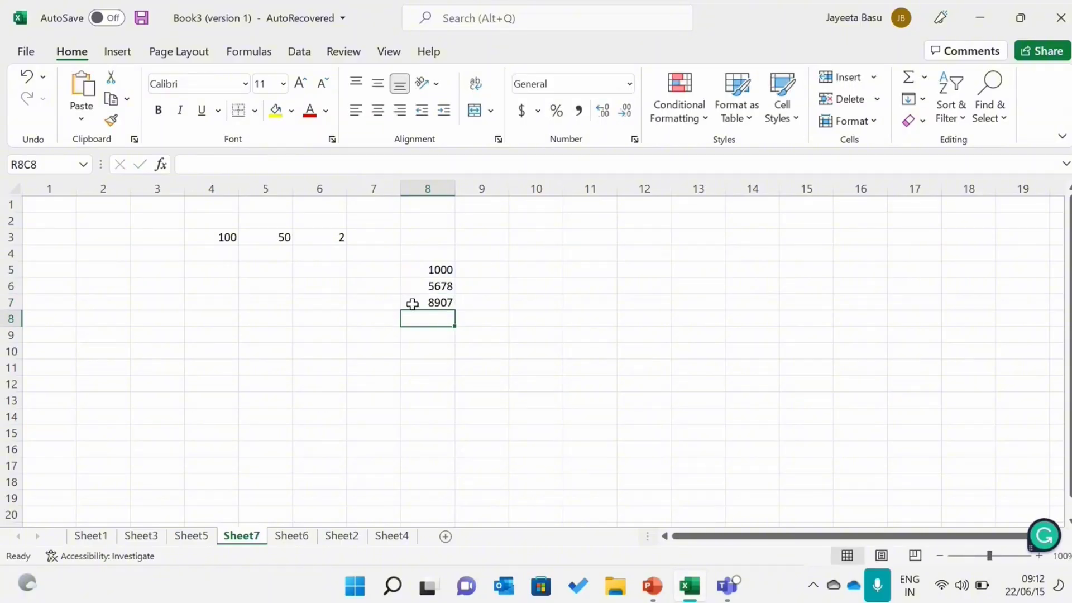
type("5643")
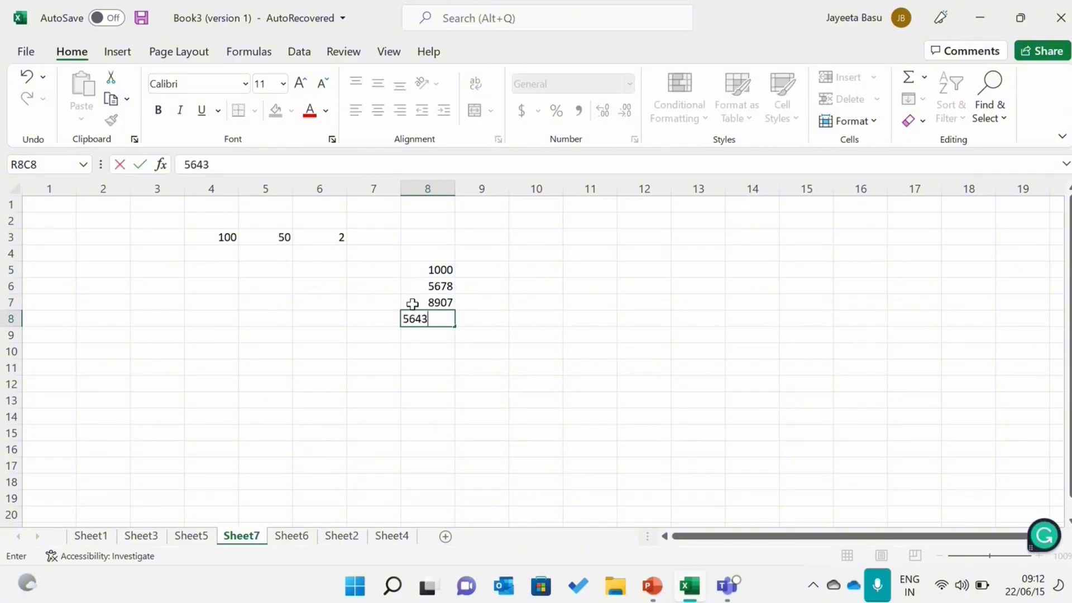
Continue the column 8 list with 3789, 2346, 9872 and 1267 in cells R9C8 through R12C8
left_click(443, 332)
type("3")
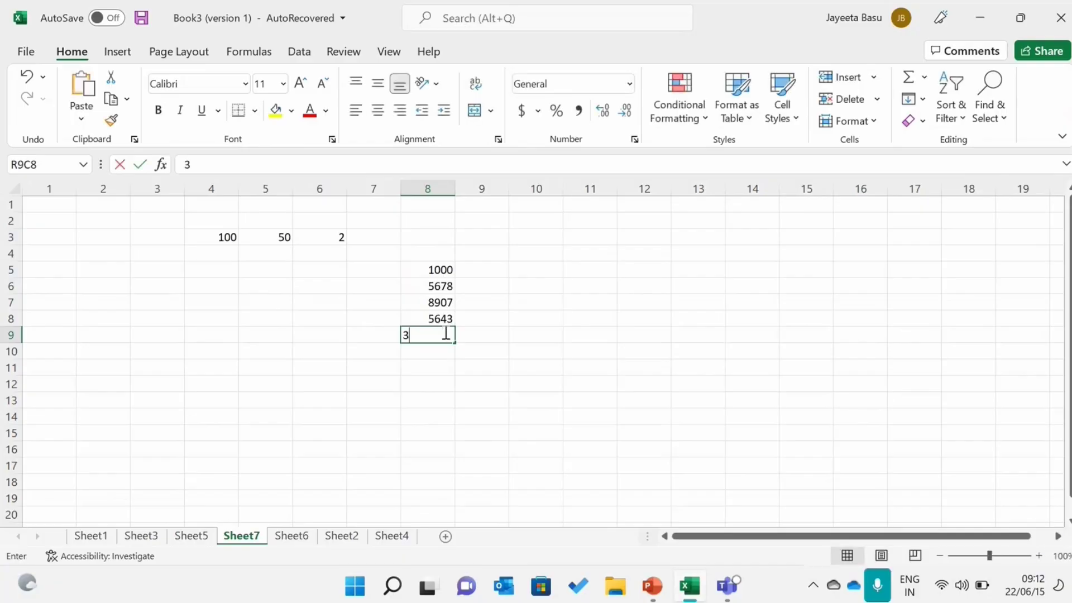
type("78")
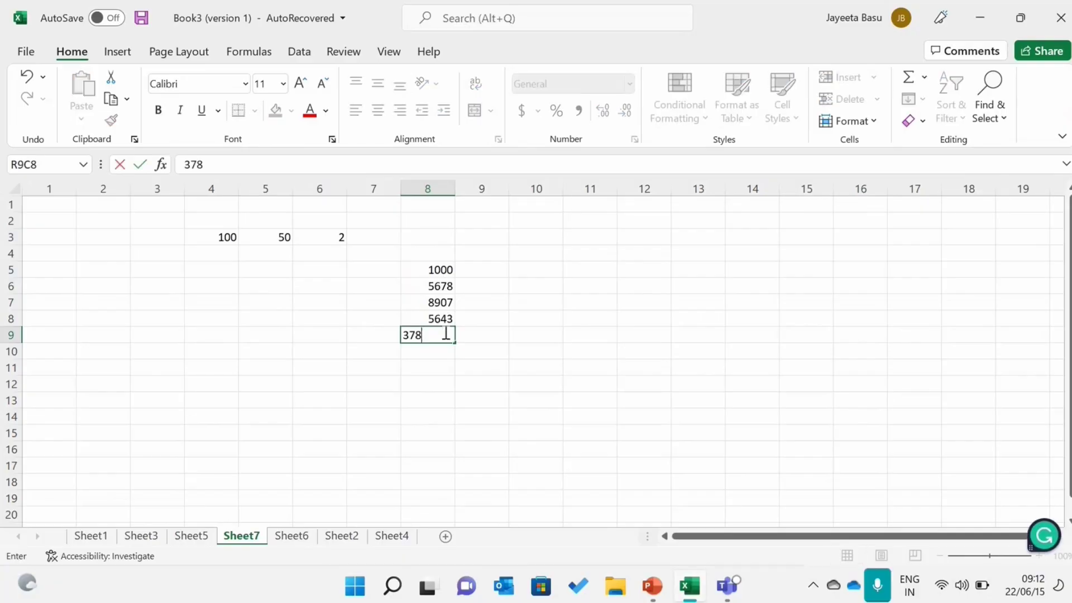
type("9")
key("Return")
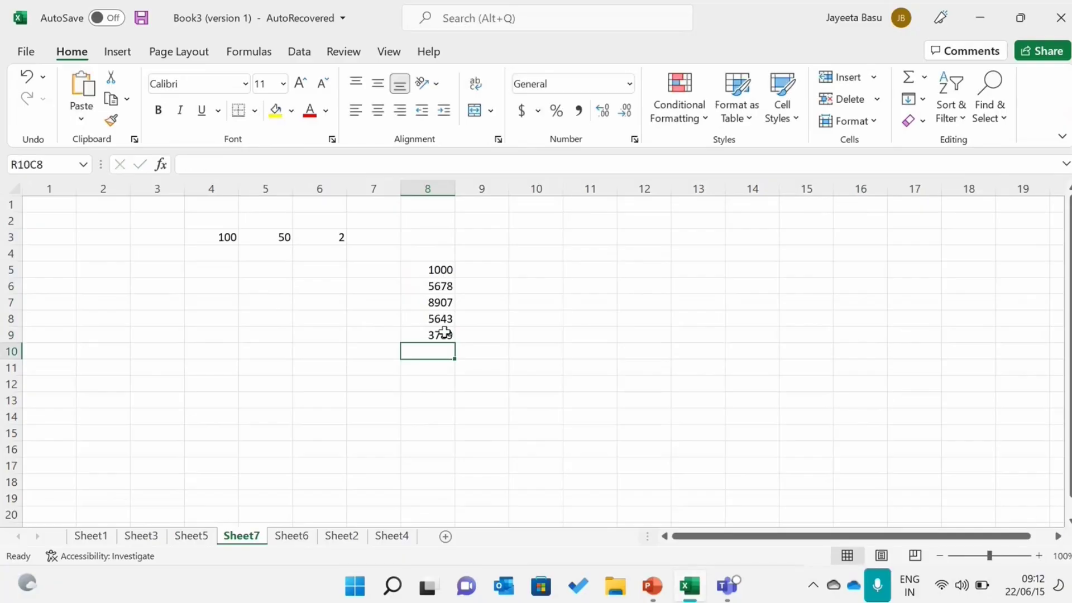
type("2346")
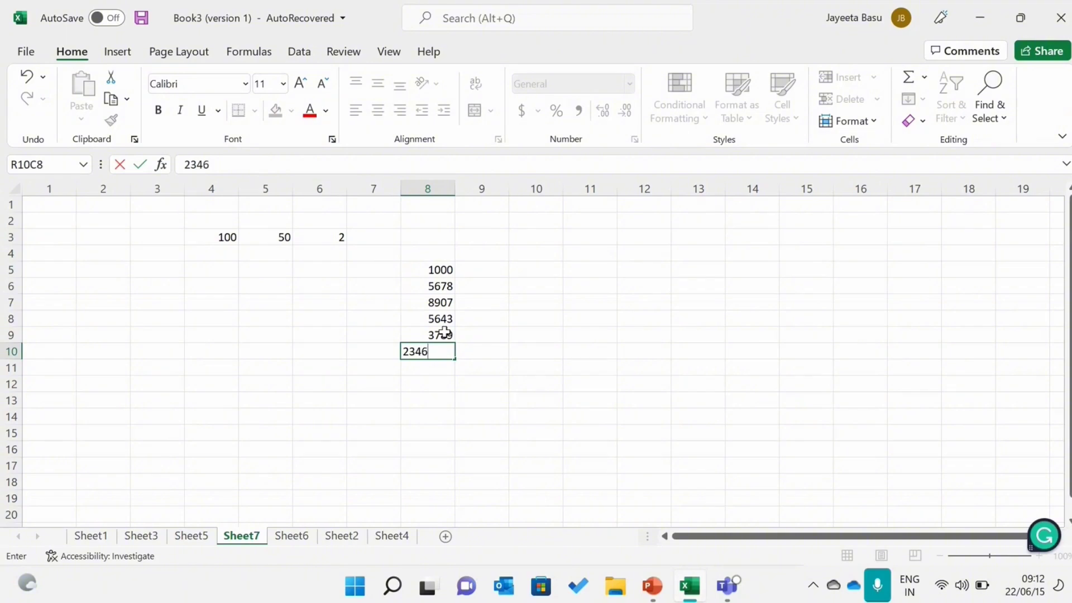
key("Return")
type("987")
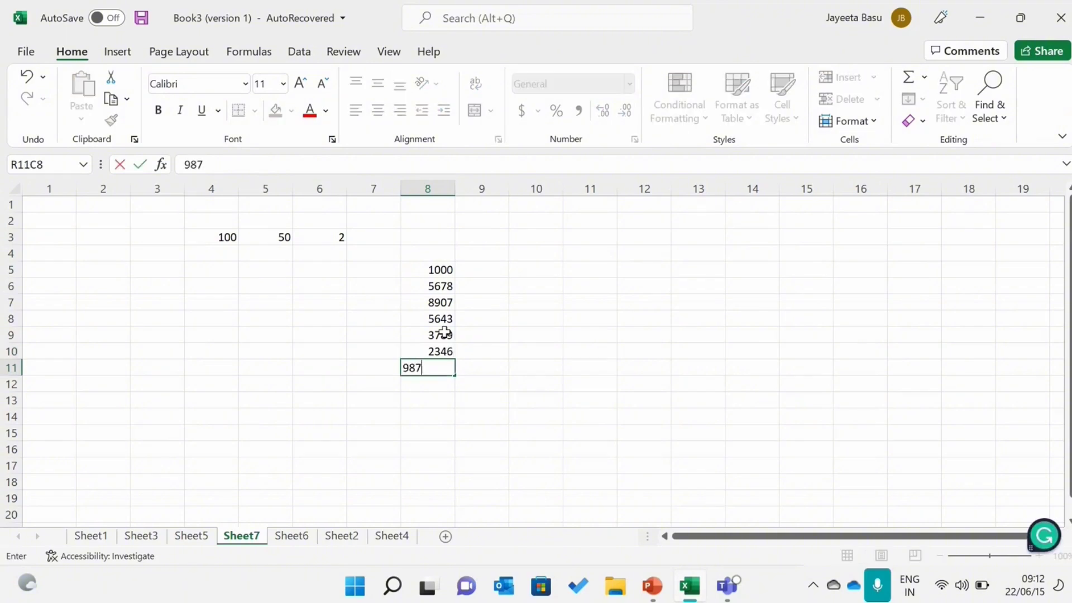
type("2")
key("Return")
type("1267")
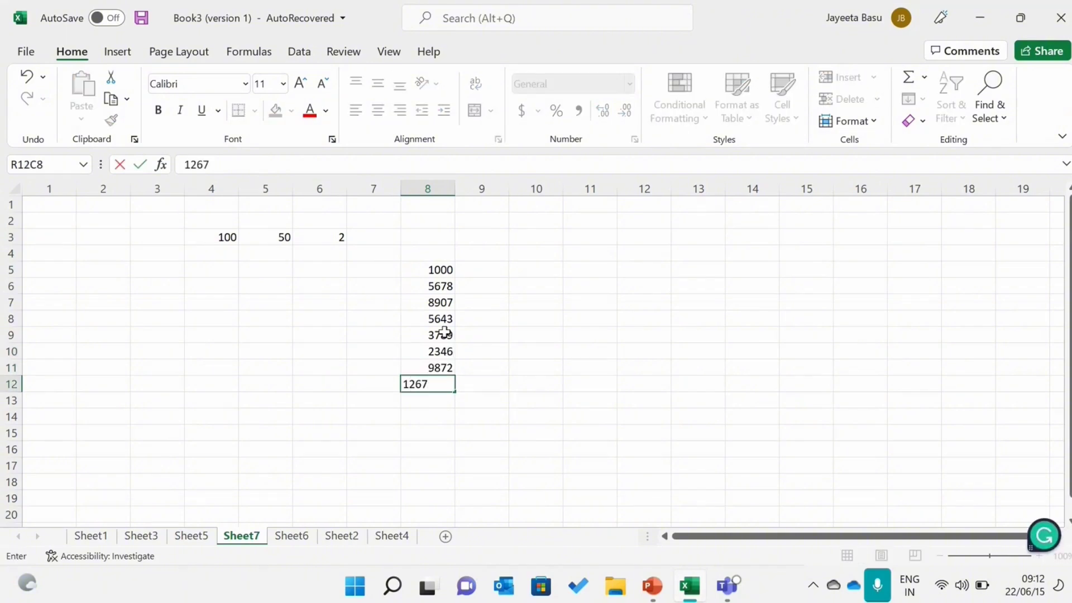
key("Return")
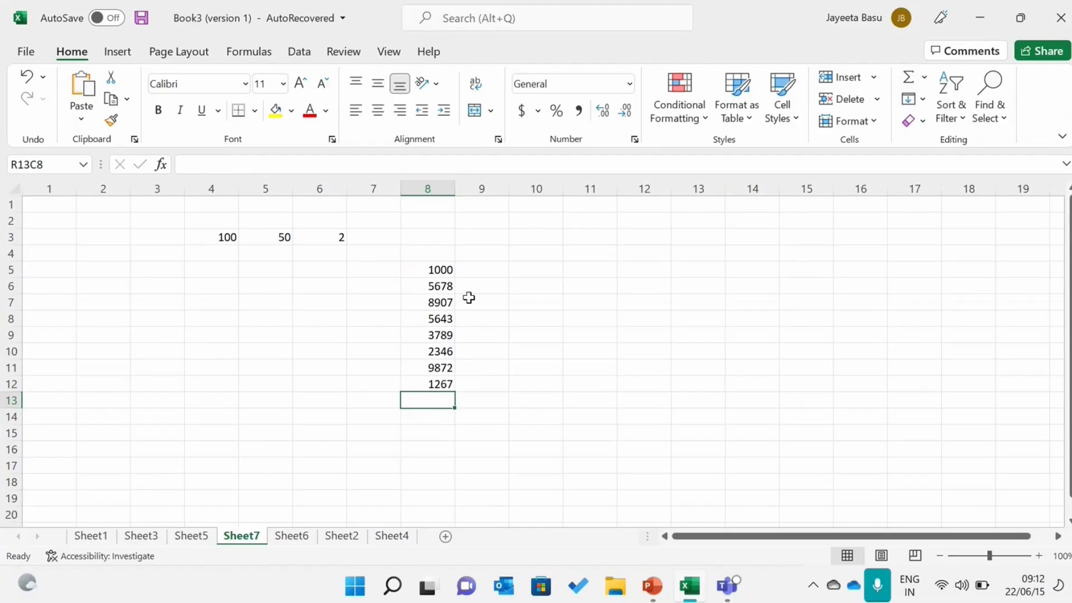
Enter the divisor 50 in cell R5C9, beside the first value of the list
left_click(484, 273)
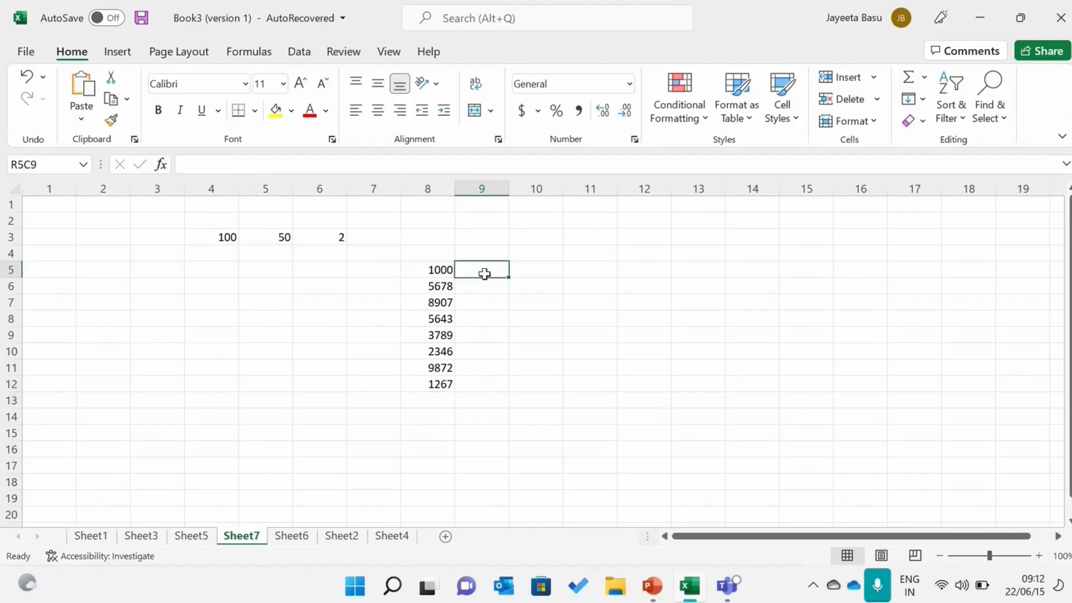
type("50")
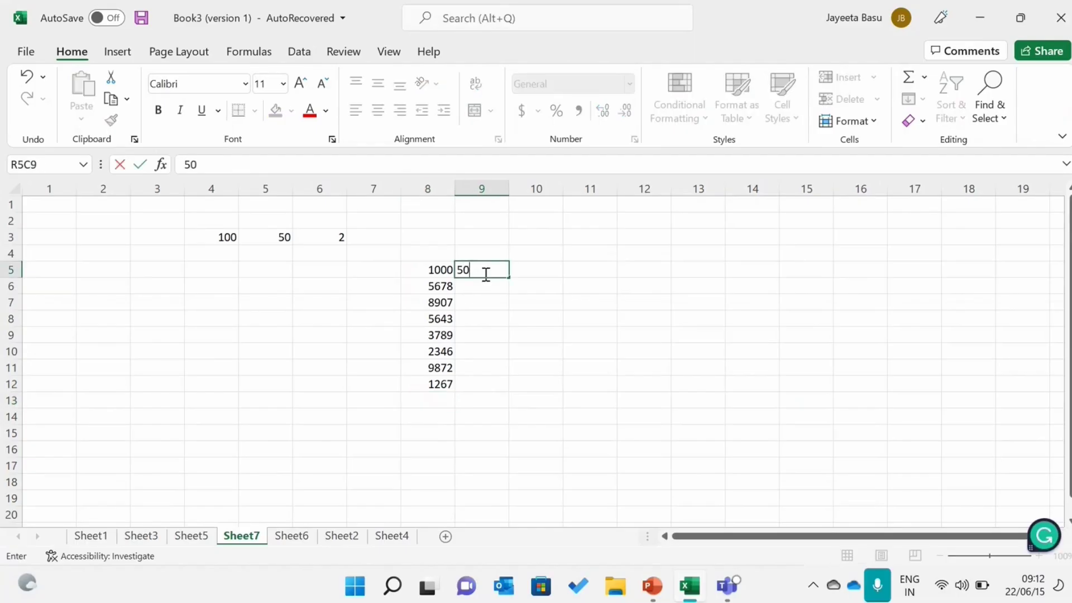
left_click(554, 270)
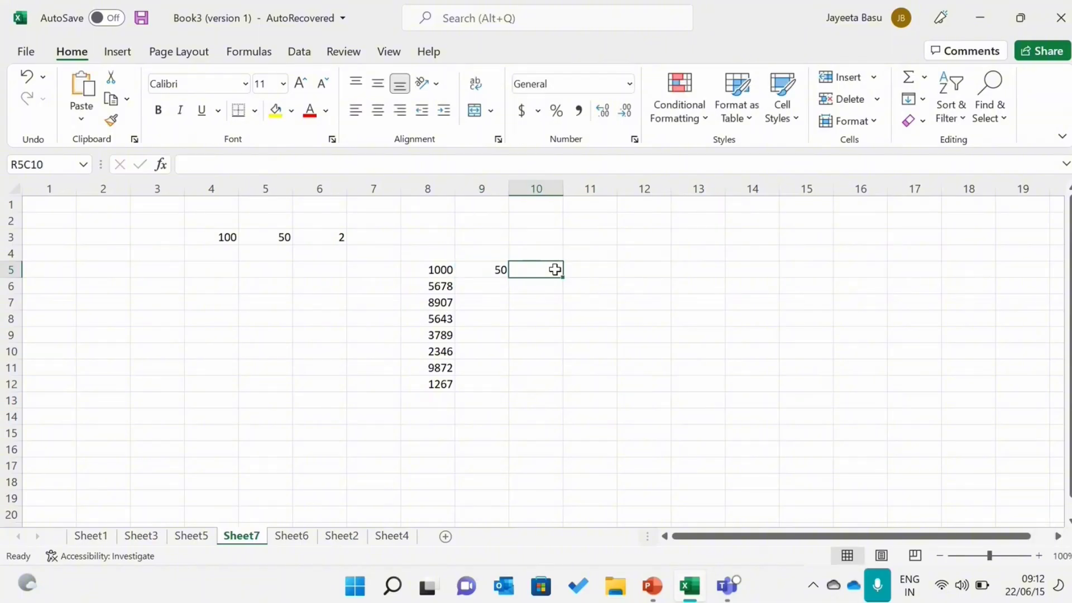
Enter the division formula =(RC[-2]/RC[-1]) in cell R5C10, referencing R5C8 and R5C9
type("=")
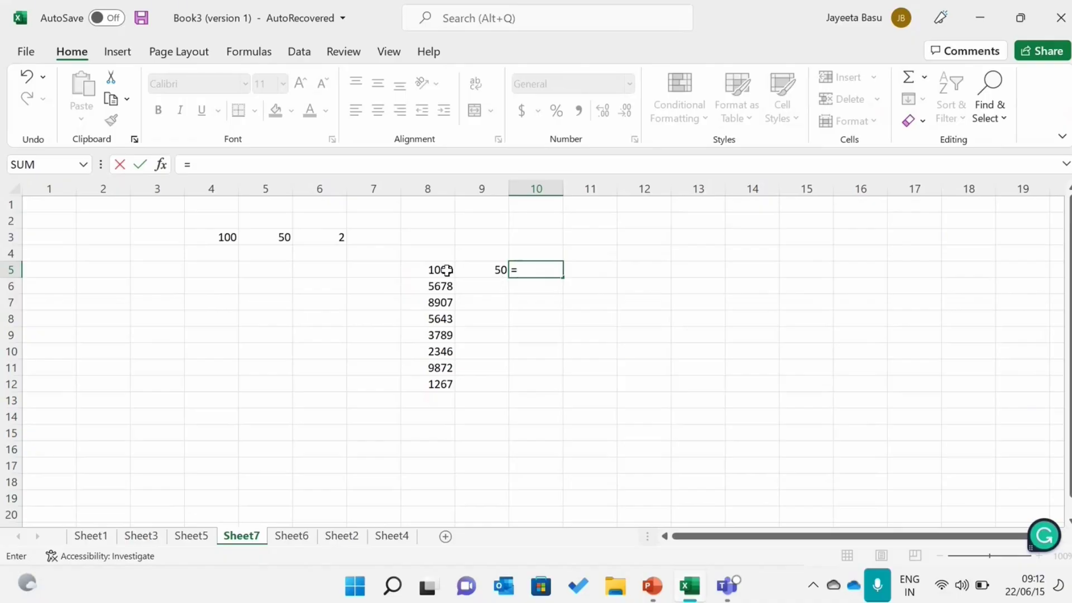
type("(")
left_click(447, 270)
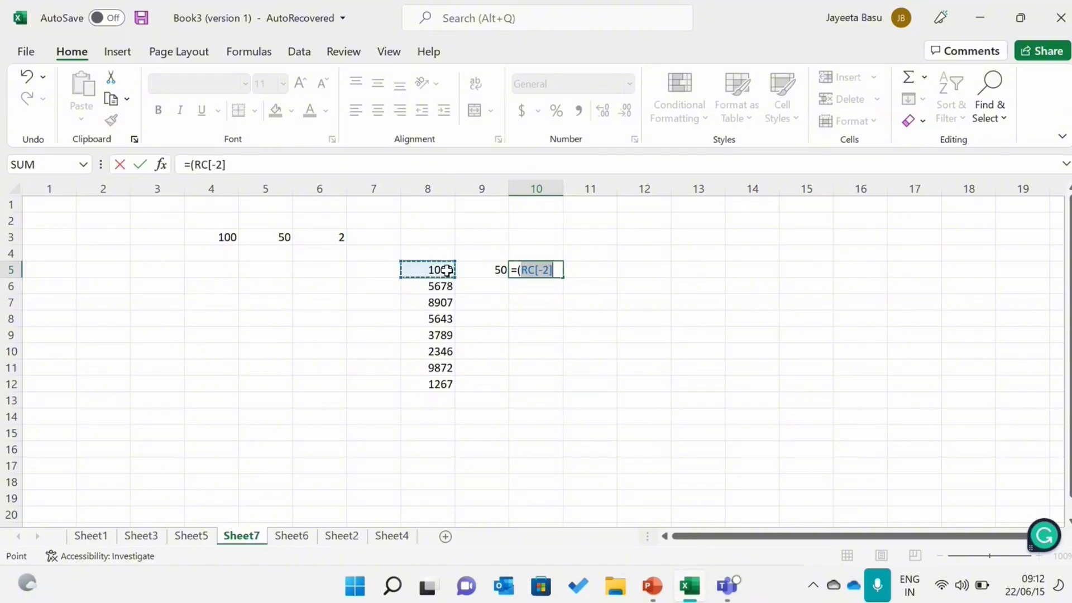
left_click(559, 268)
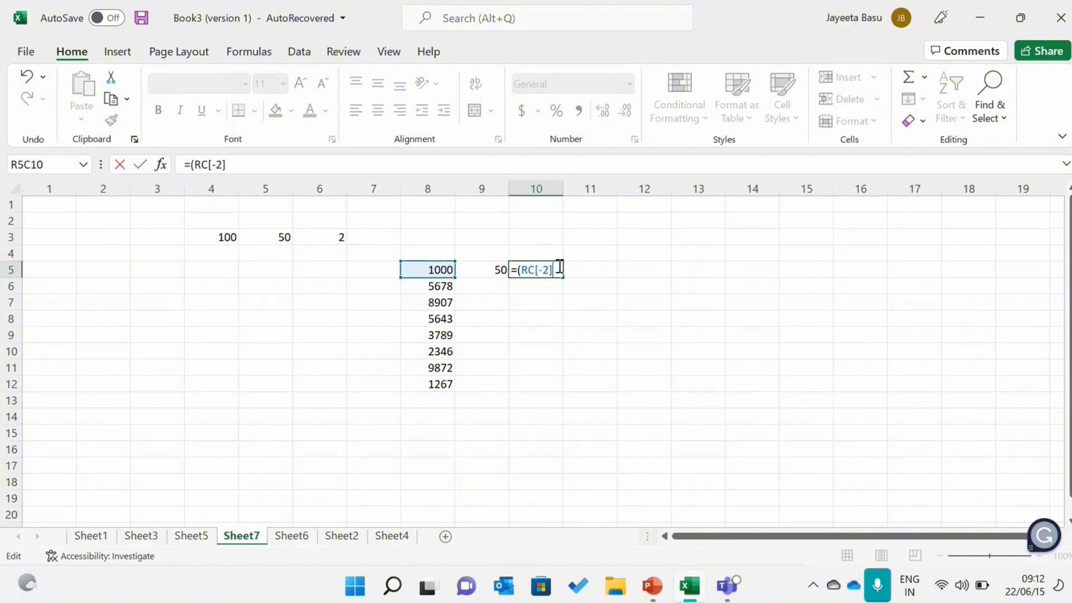
type("/RC[-1")
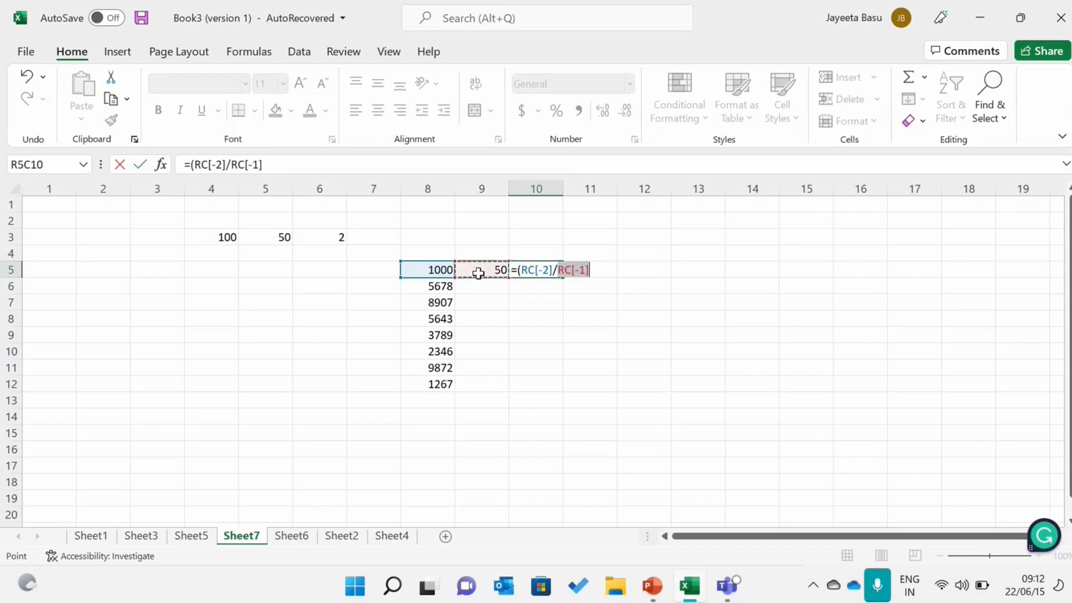
left_click(482, 272)
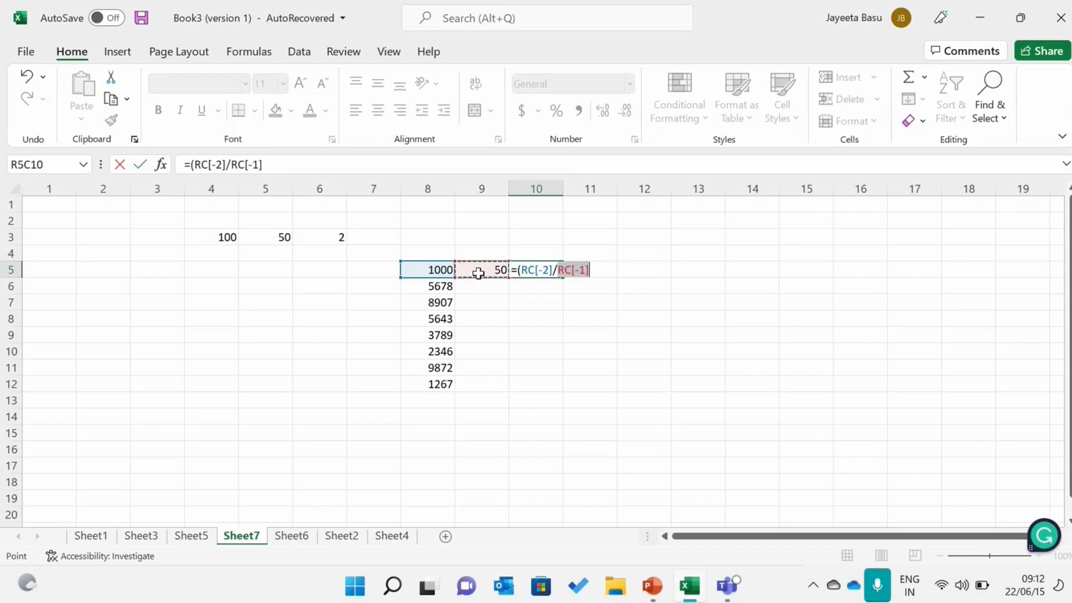
left_click(598, 270)
type(")")
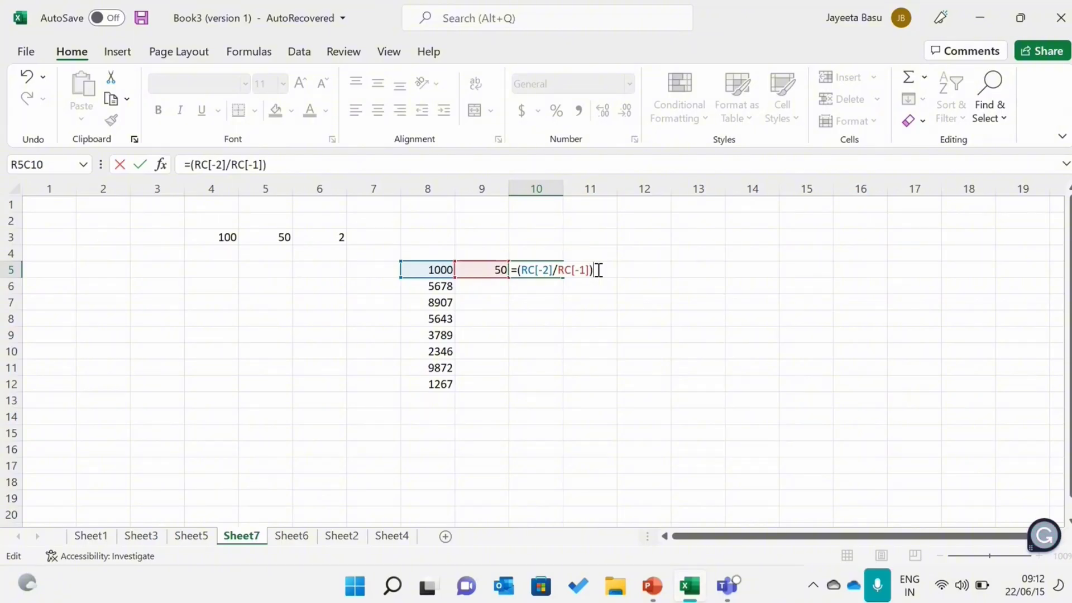
key("Return")
Fill the R5C10 division formula down to R12C10 and check which cells the copy in R6C10 references
left_click(536, 270)
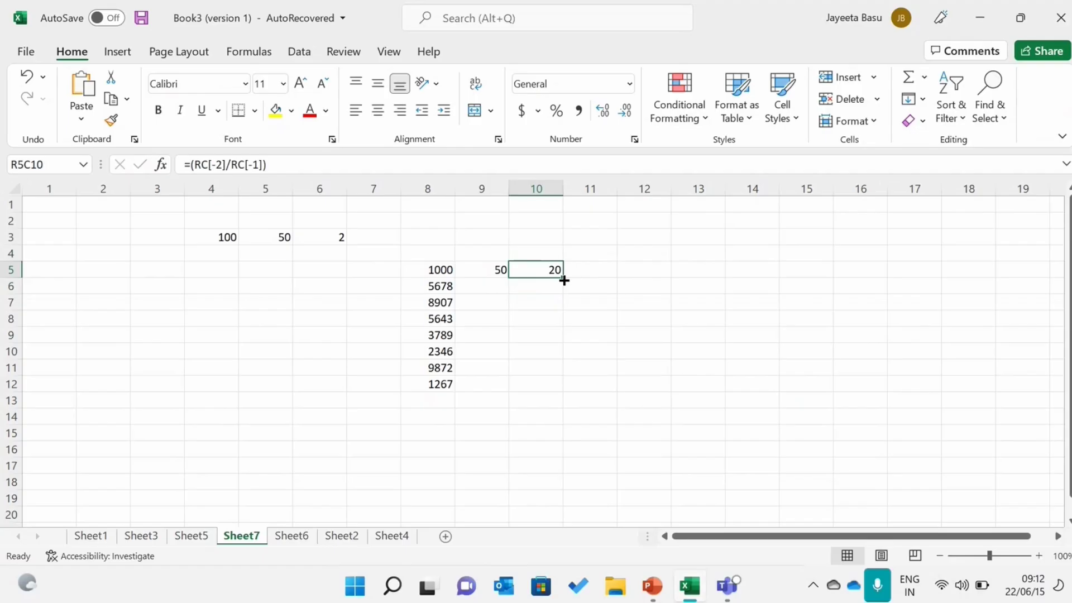
left_click_drag(562, 277, 552, 389)
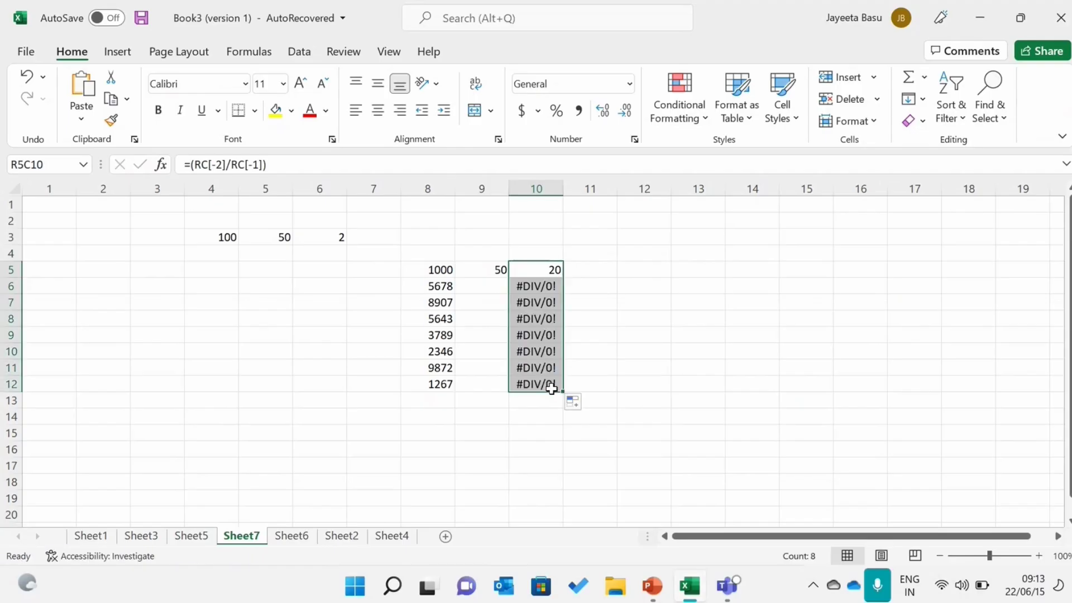
double_click(549, 286)
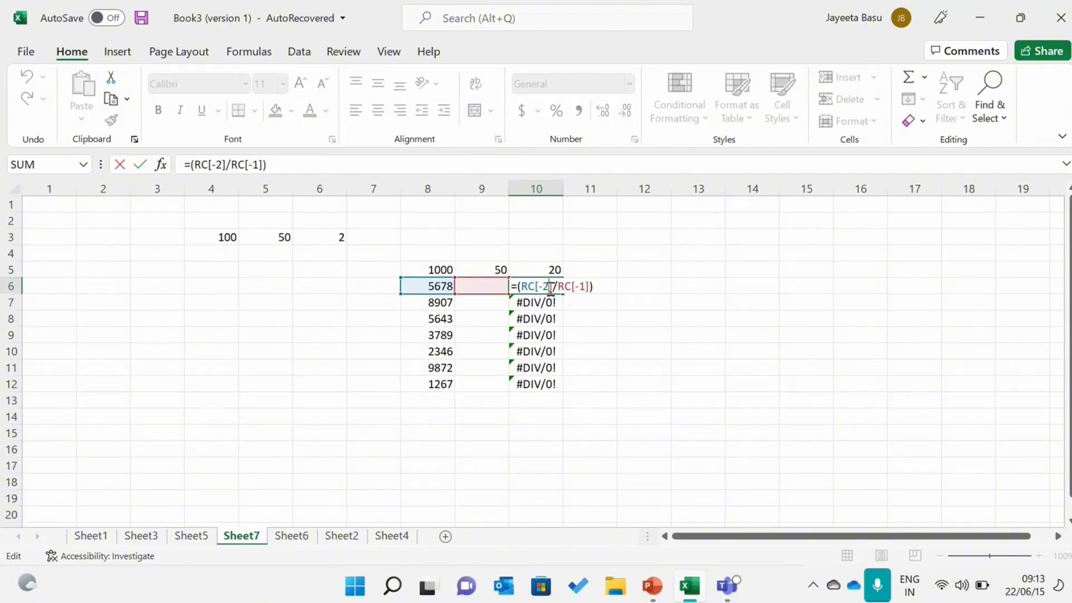
left_click(603, 288)
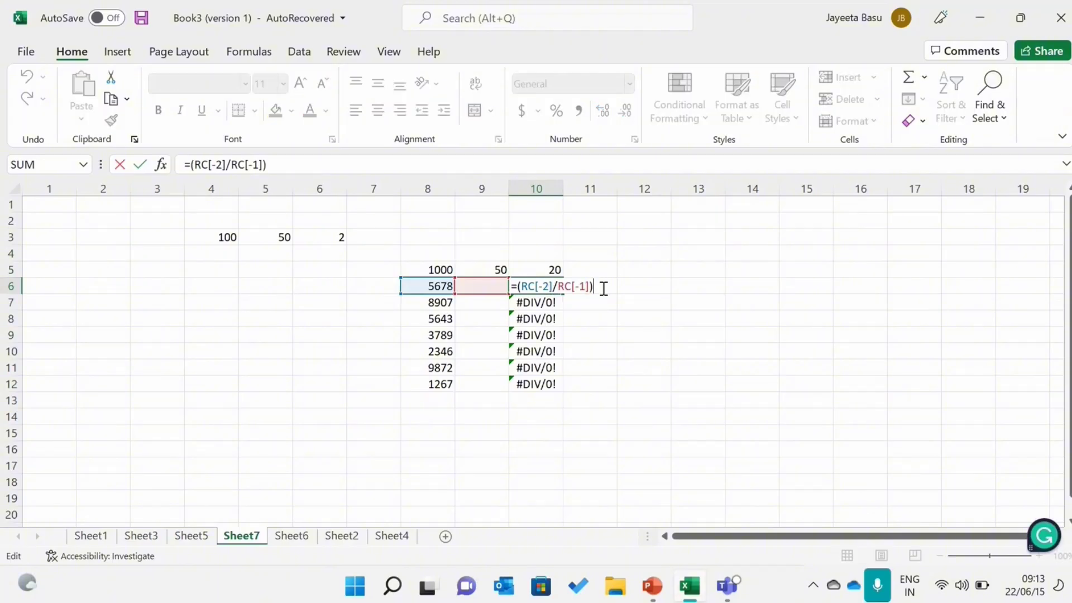
left_click(465, 272)
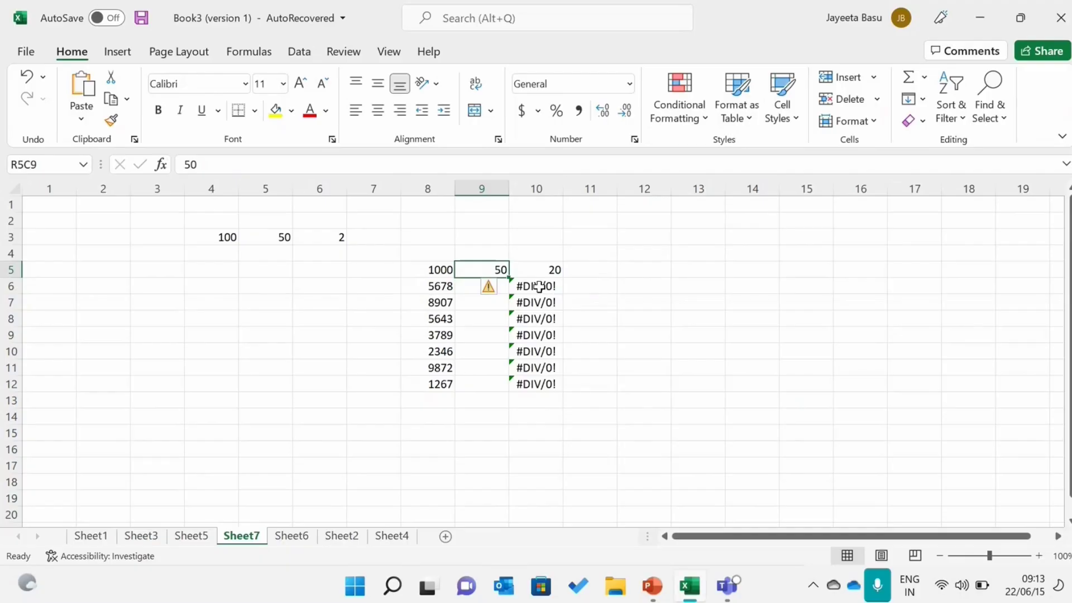
Clear all the division formulas from R5C10 through R12C10, inspecting the R7C10 copy's references along the way
left_click_drag(536, 287, 542, 383)
key("F2")
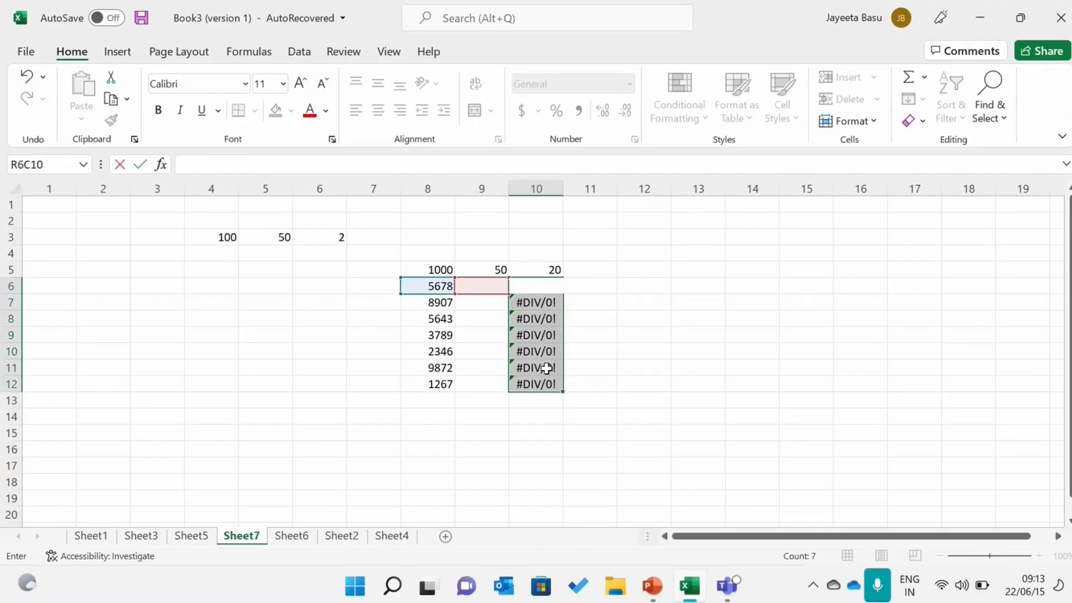
left_click(557, 271)
key("Delete")
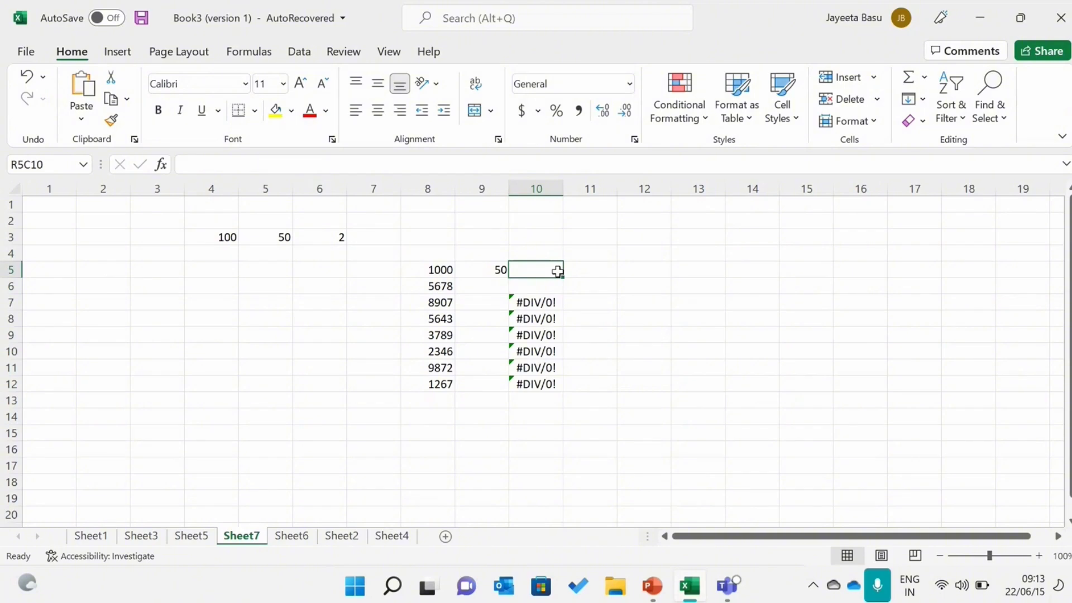
double_click(545, 302)
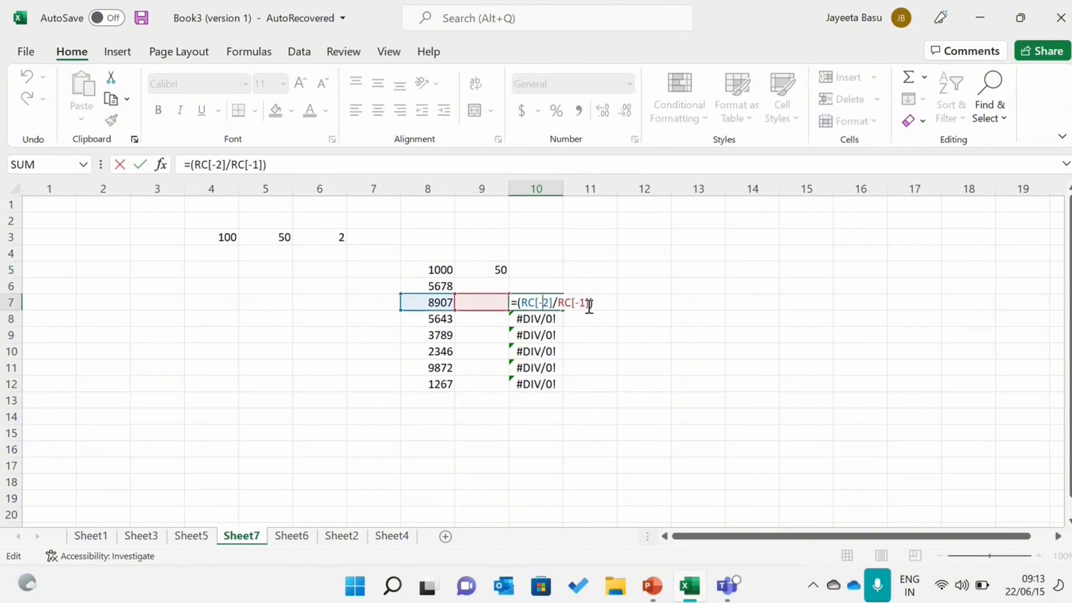
left_click(686, 303)
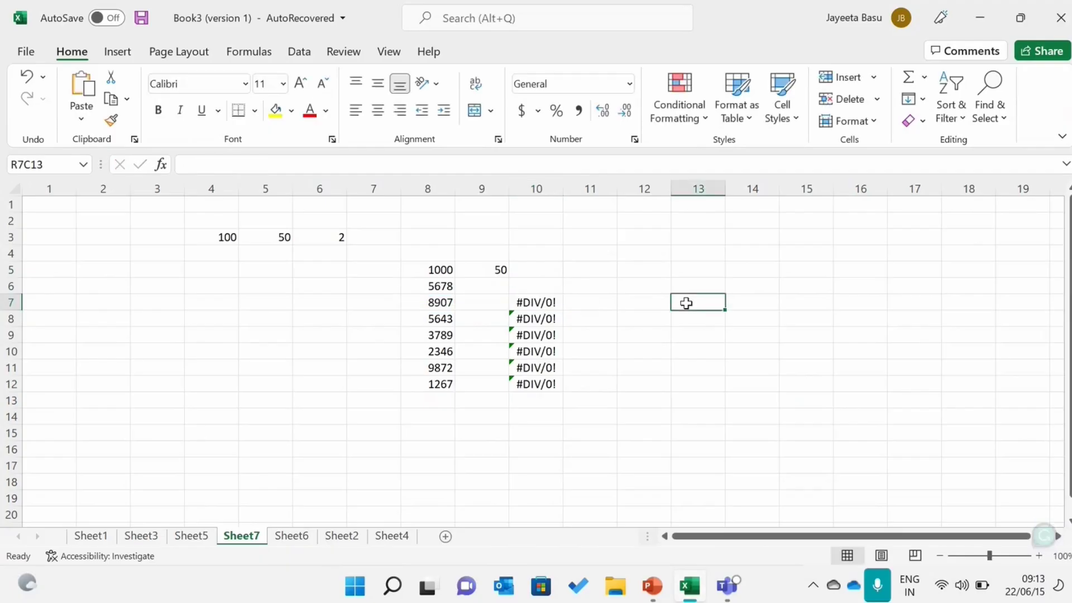
left_click_drag(544, 304, 542, 388)
key("Delete")
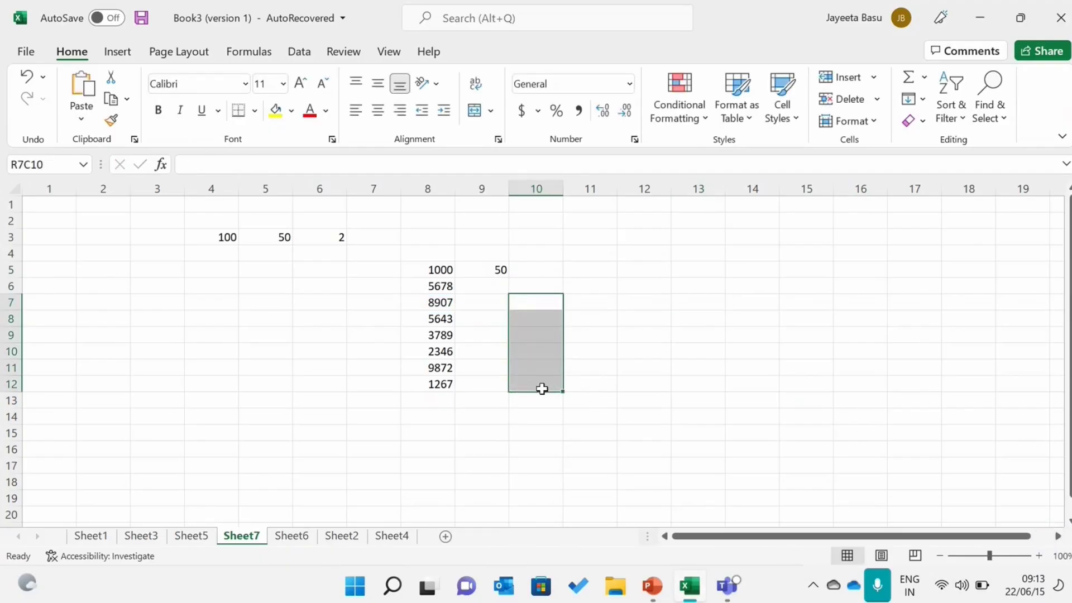
left_click(543, 267)
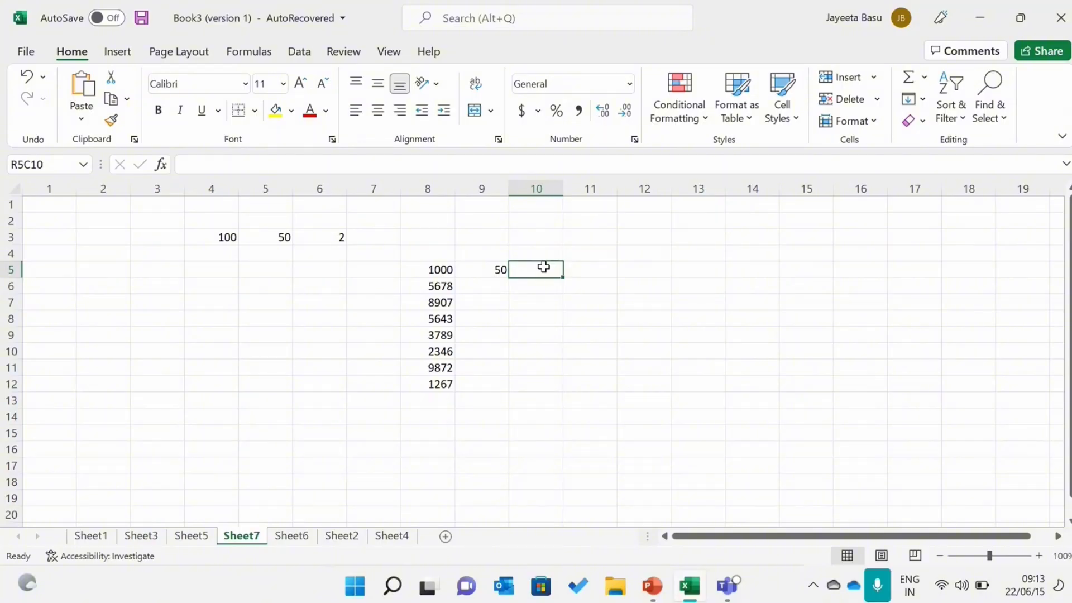
Enter the formula =(RC[-2]/50) in cell R5C10, dividing R5C8 by the constant 50
type("=")
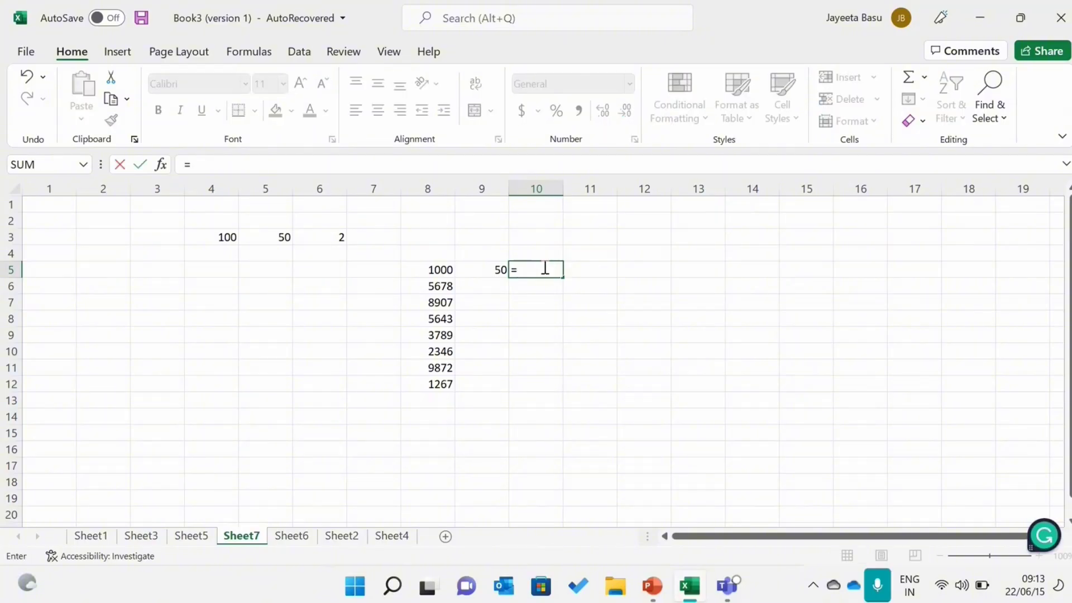
type("(")
left_click(446, 270)
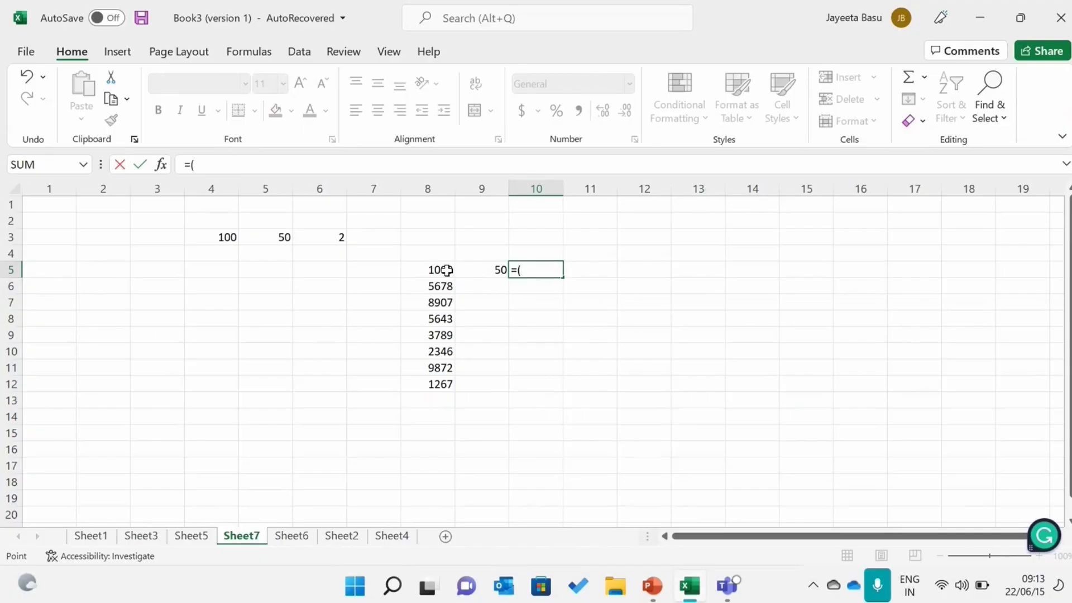
left_click(557, 268)
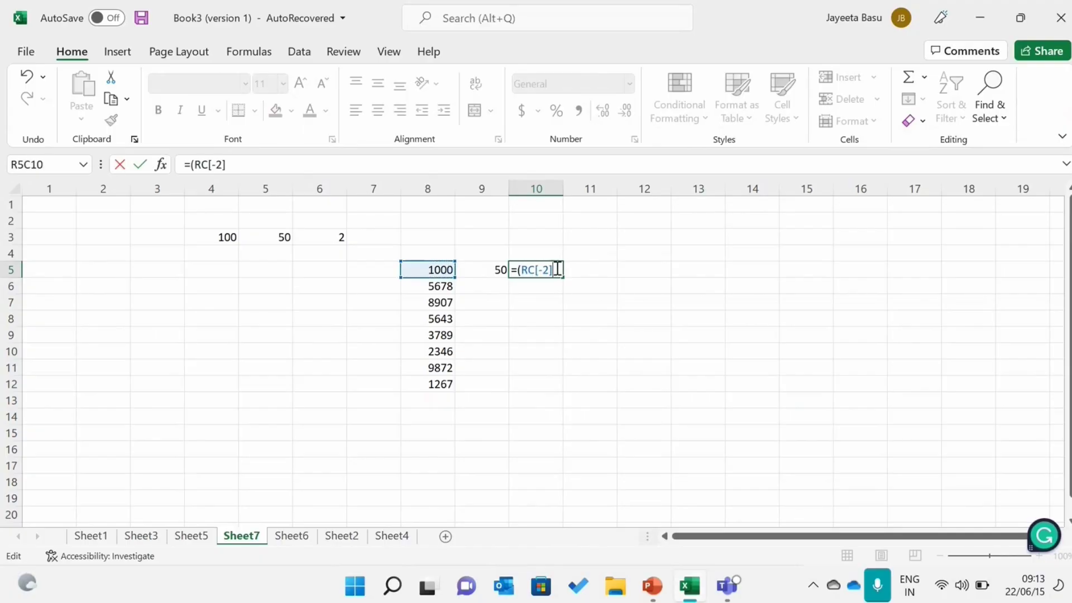
type("/")
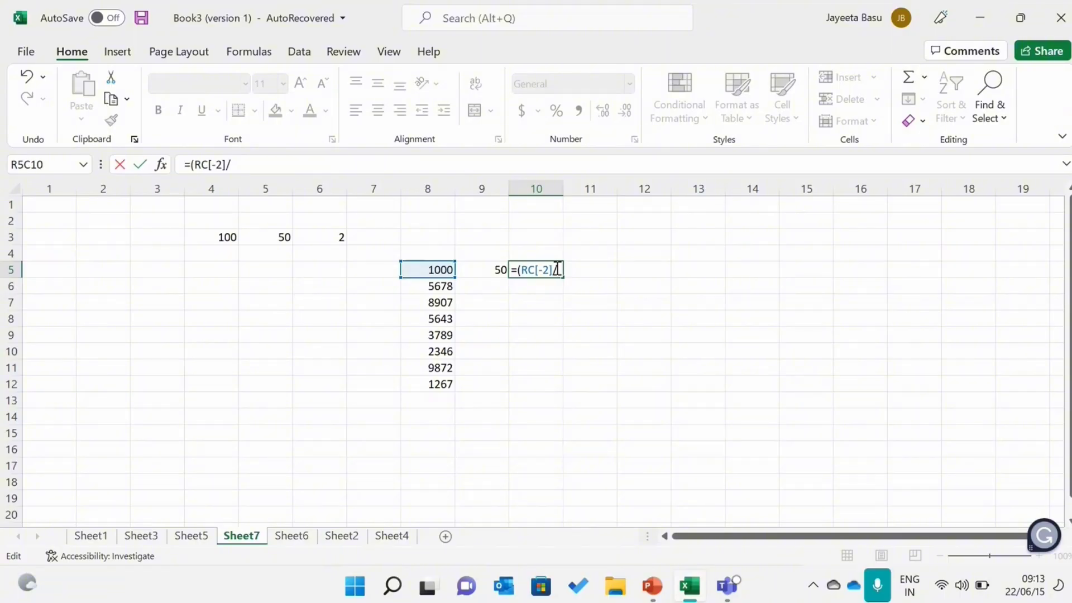
type("50")
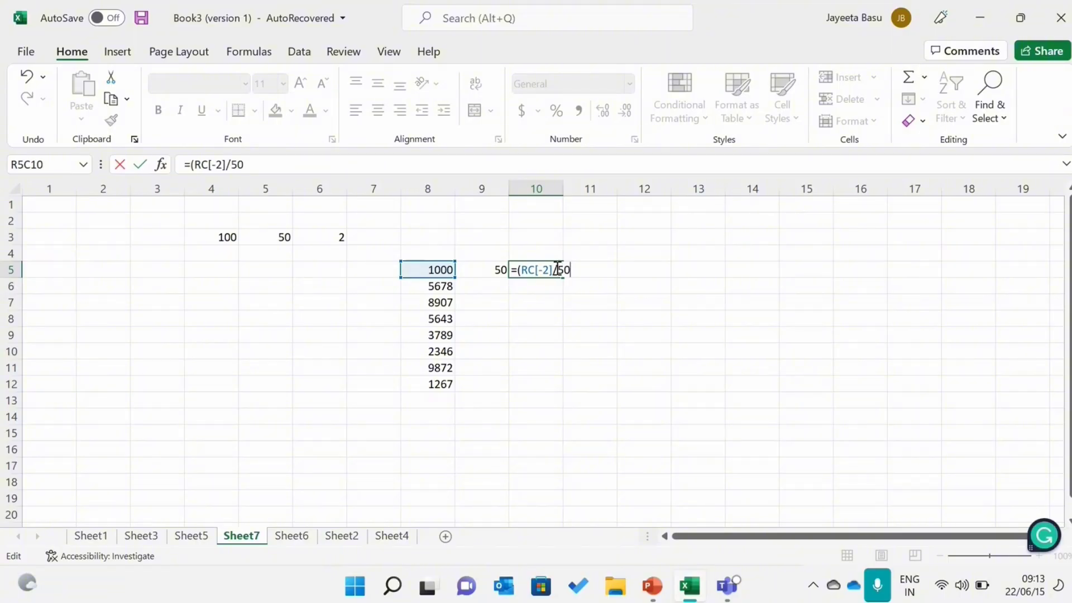
type(")")
key("Return")
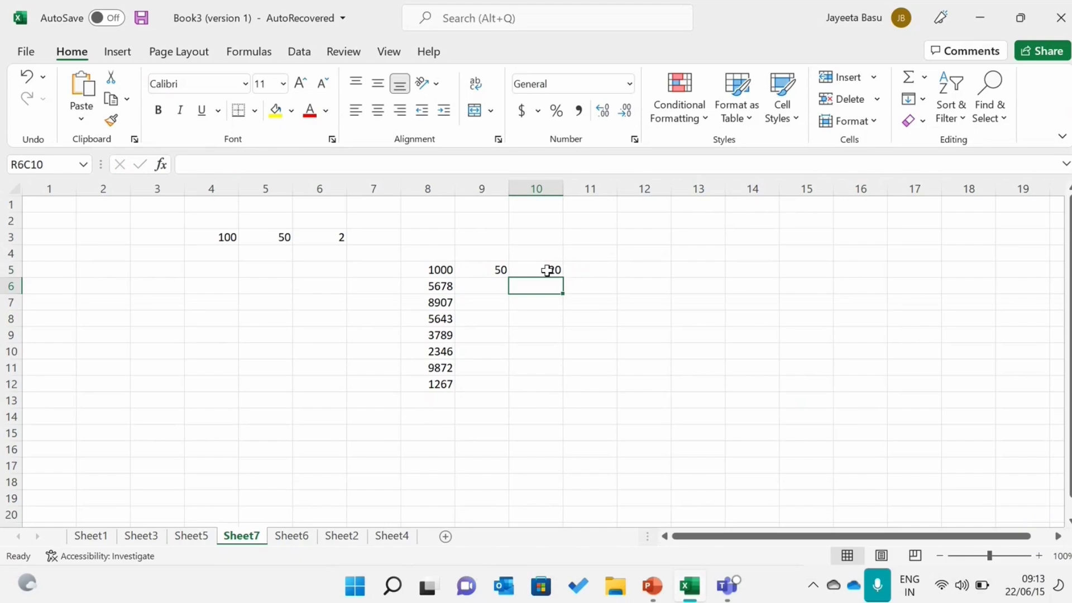
Fill the R5C10 constant-divisor formula down to R12C10
right_click(547, 270)
left_click(544, 270)
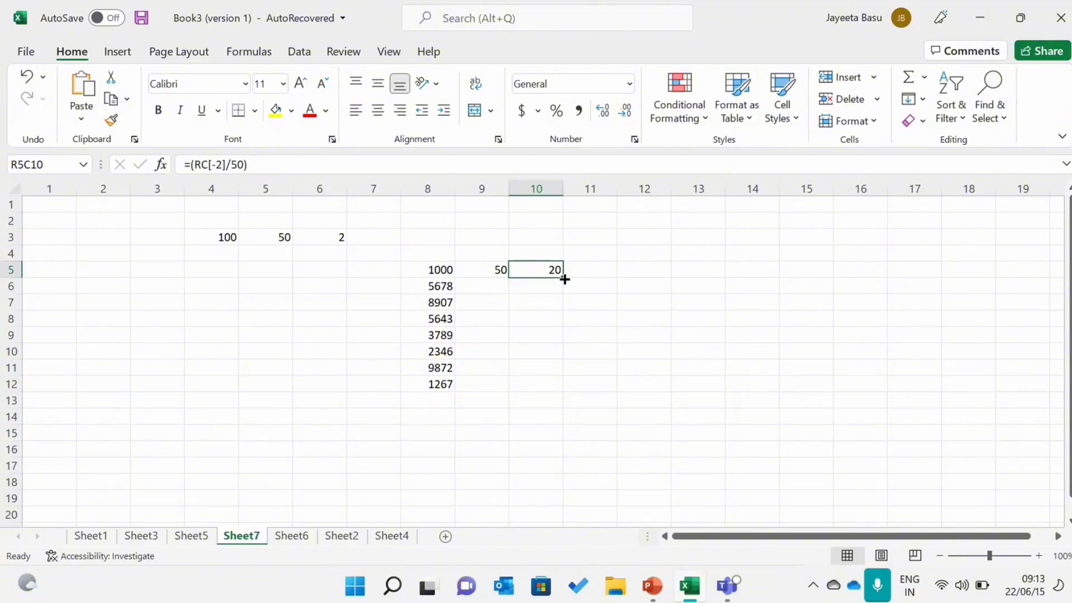
left_click_drag(562, 277, 562, 394)
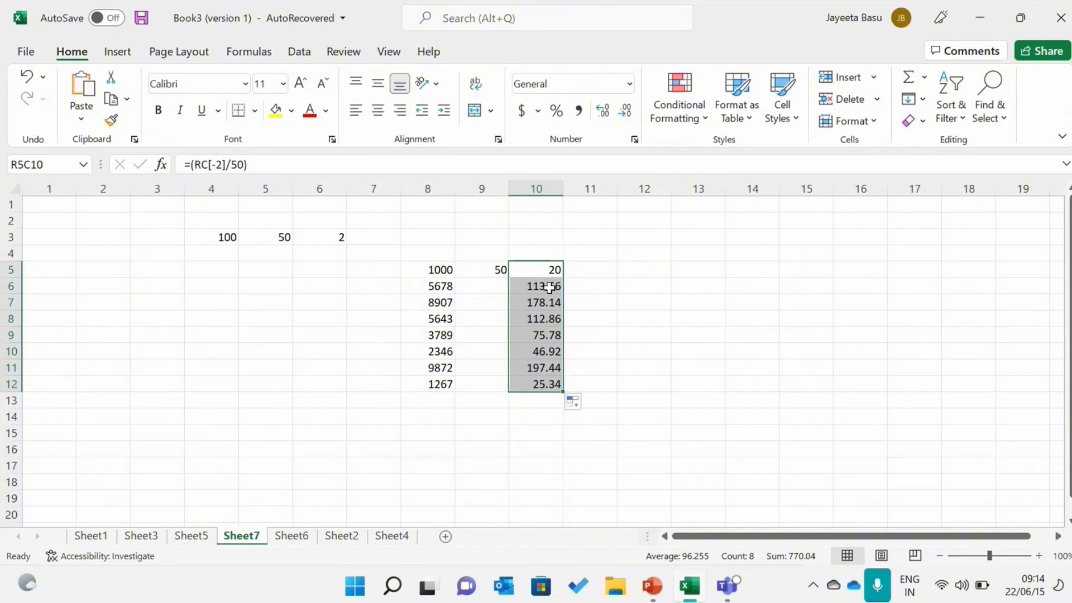
left_click(589, 285)
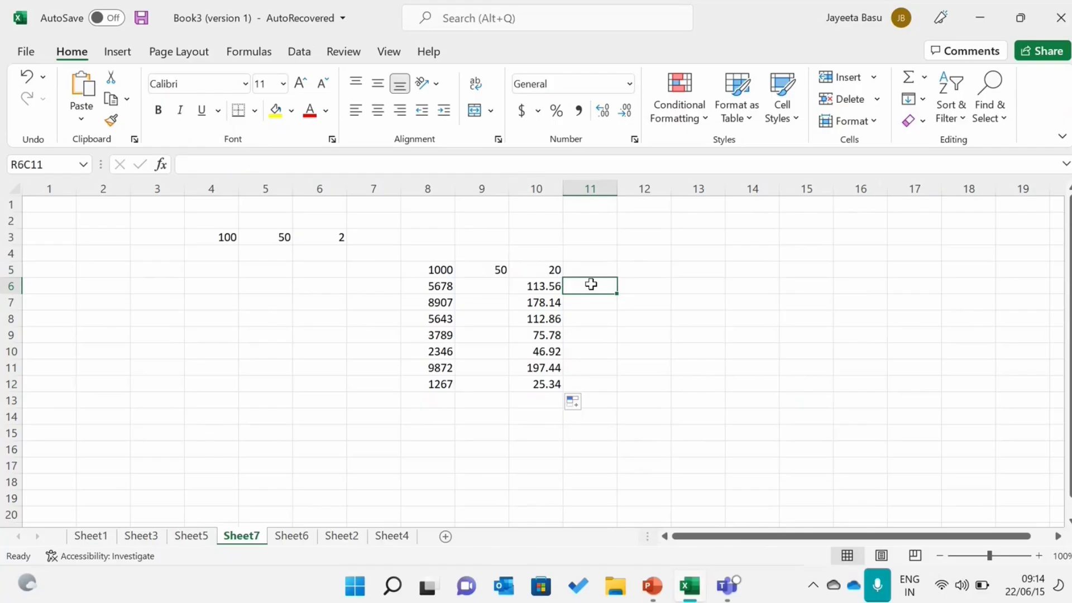
Format cell R6C10 as Number with 4 decimal places
right_click(546, 287)
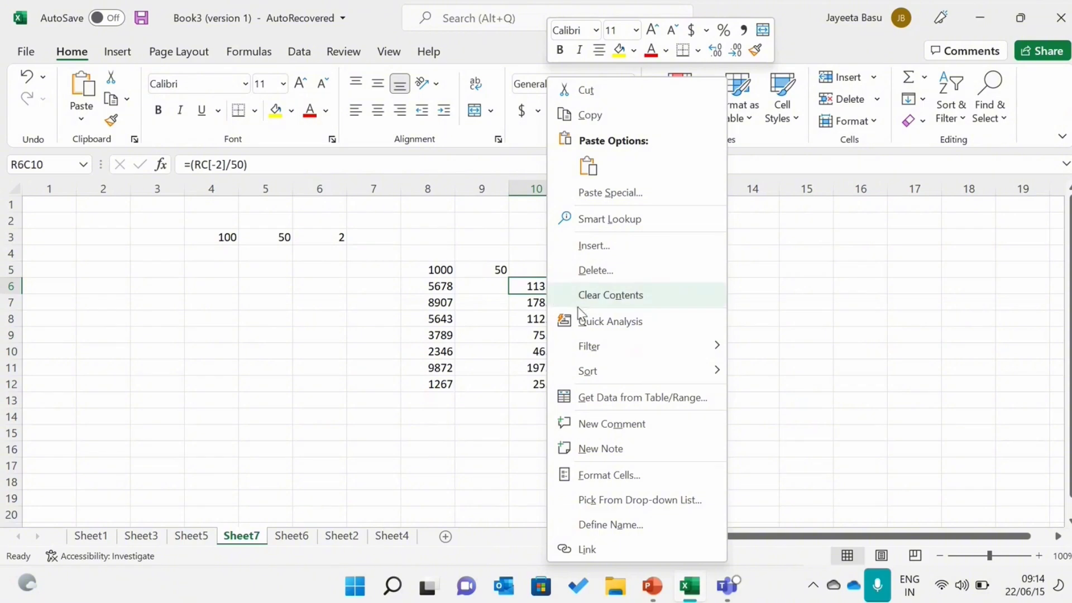
left_click(595, 476)
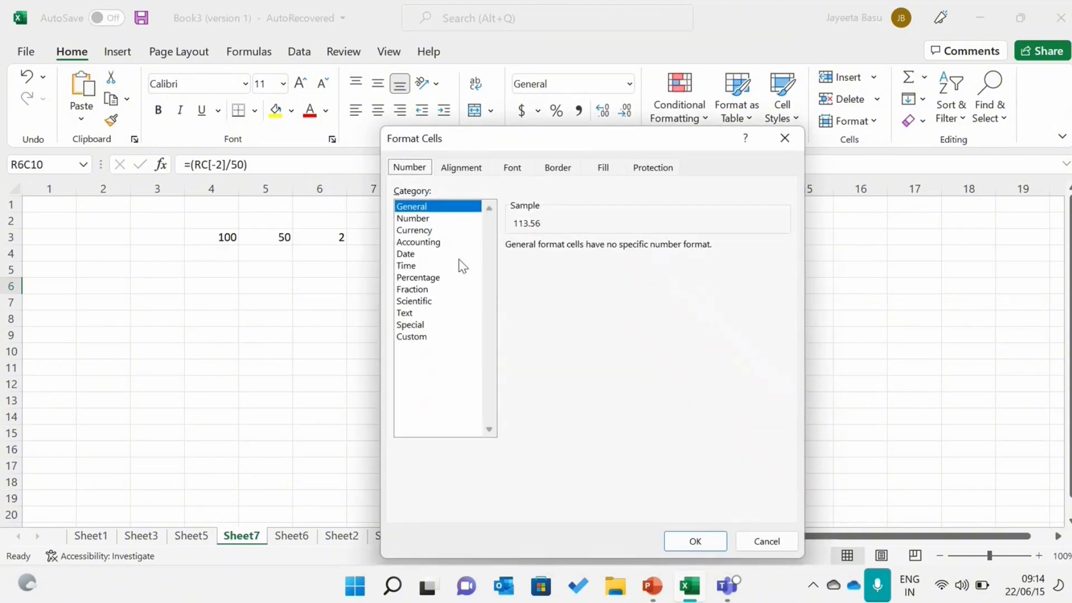
left_click(449, 220)
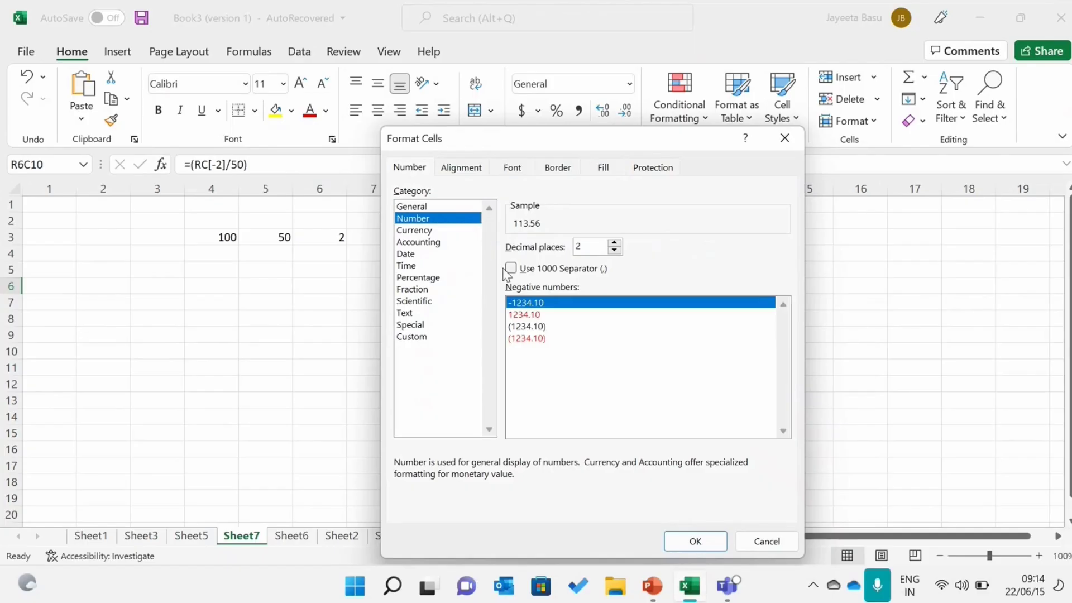
left_click(614, 243)
left_click(614, 243)
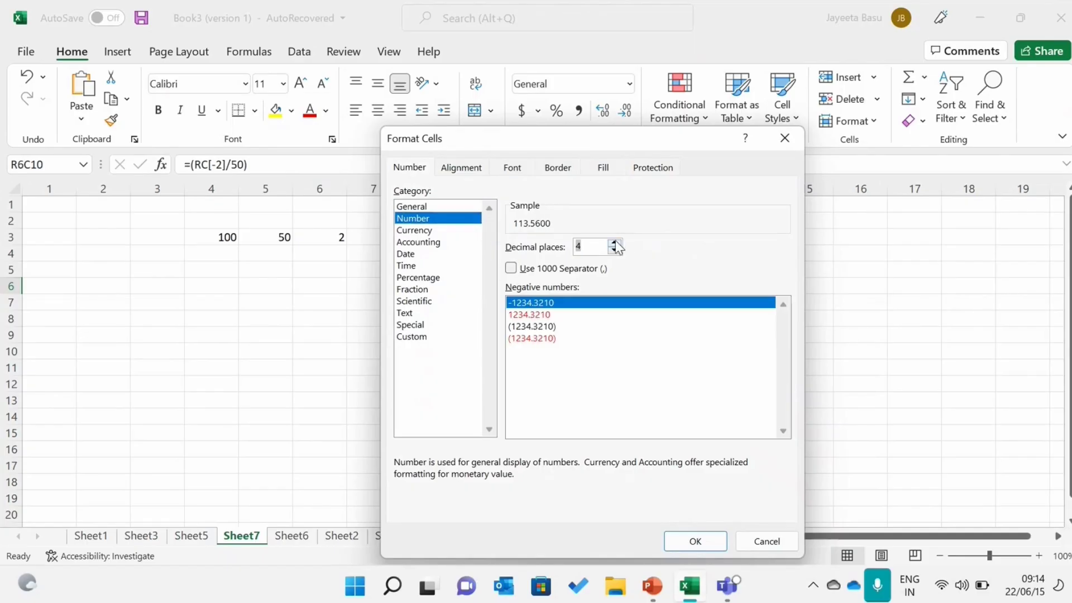
left_click(614, 243)
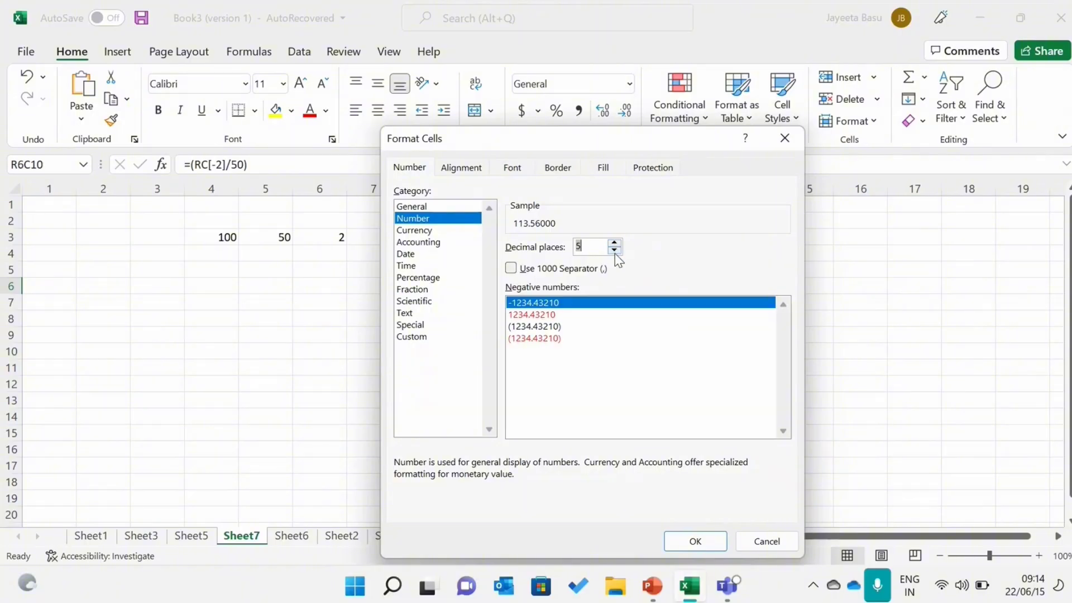
left_click(614, 250)
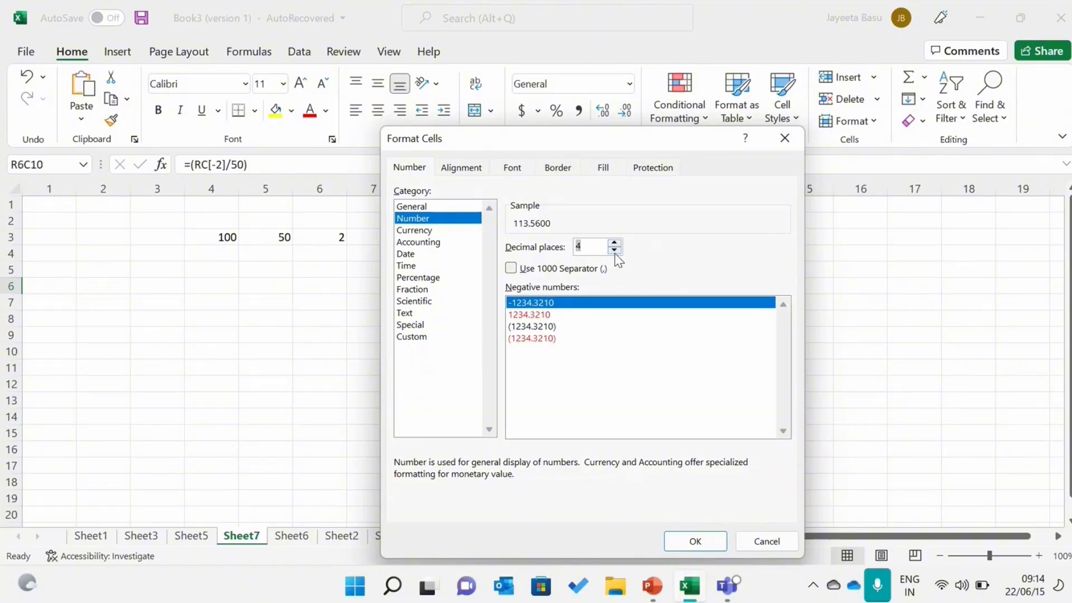
left_click(676, 541)
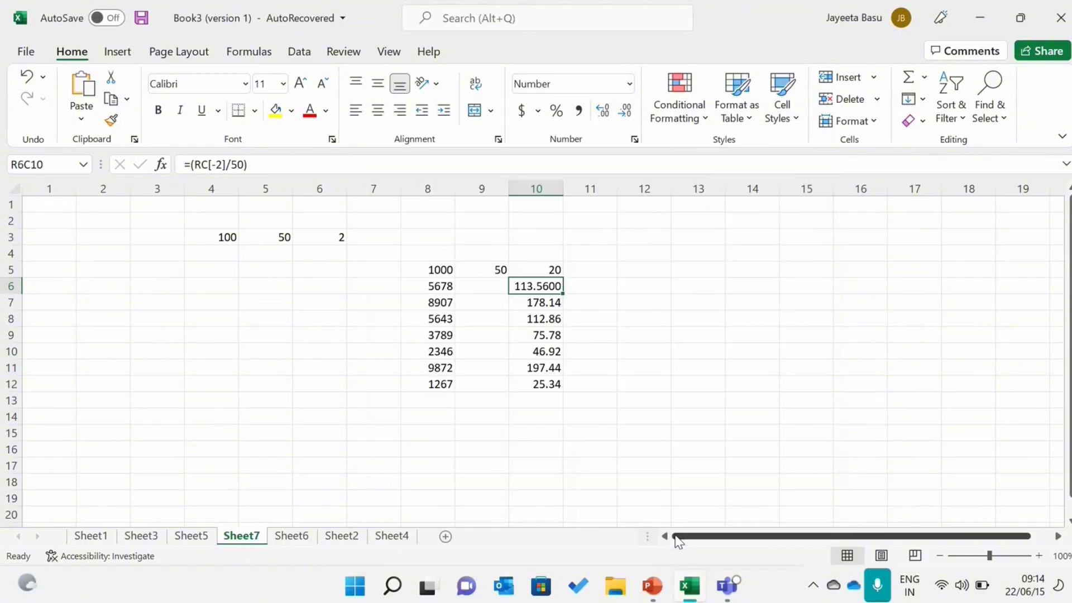
Fill R6C10 with its four-decimal format down to R12C10
left_click(553, 302)
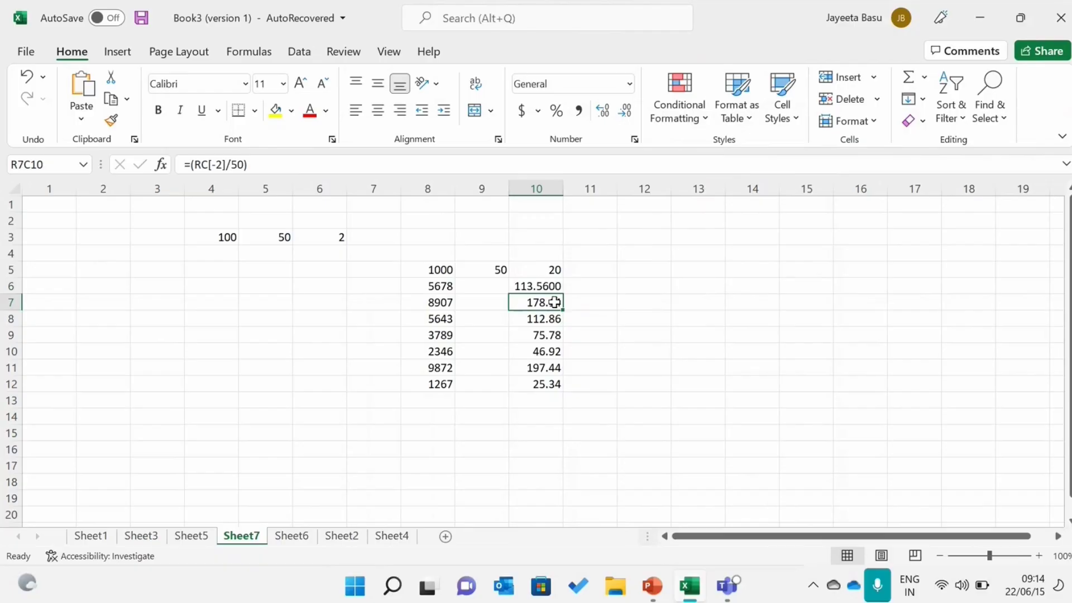
left_click(553, 287)
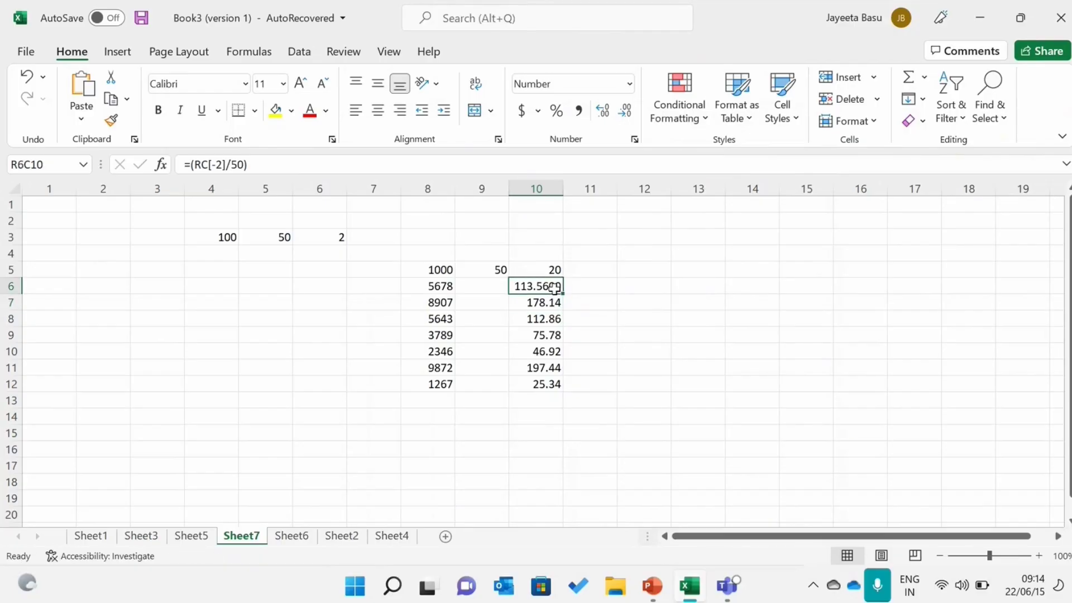
left_click_drag(565, 294, 564, 394)
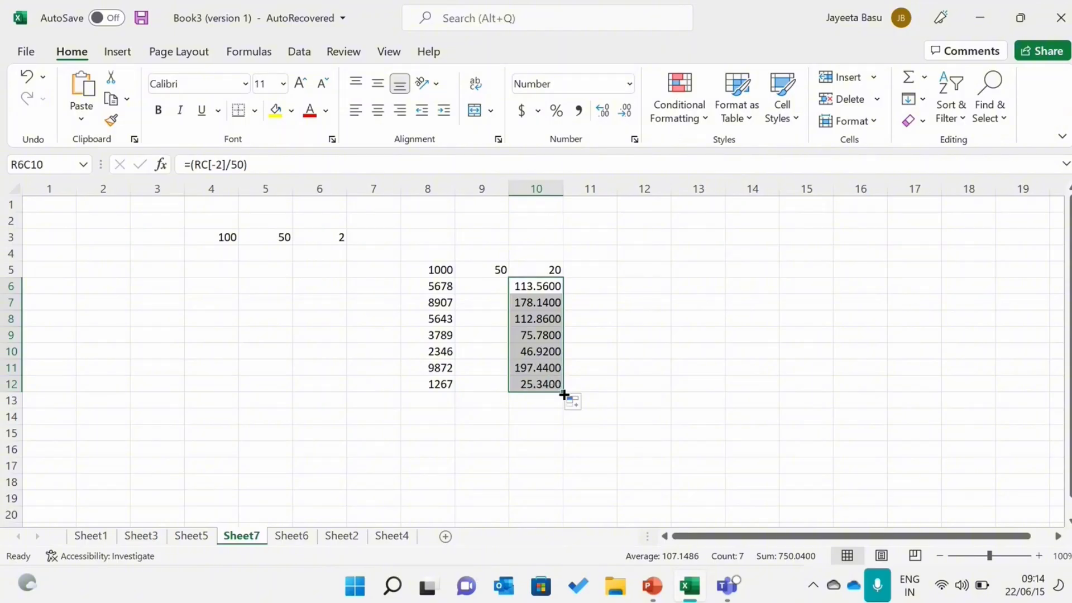
left_click(629, 384)
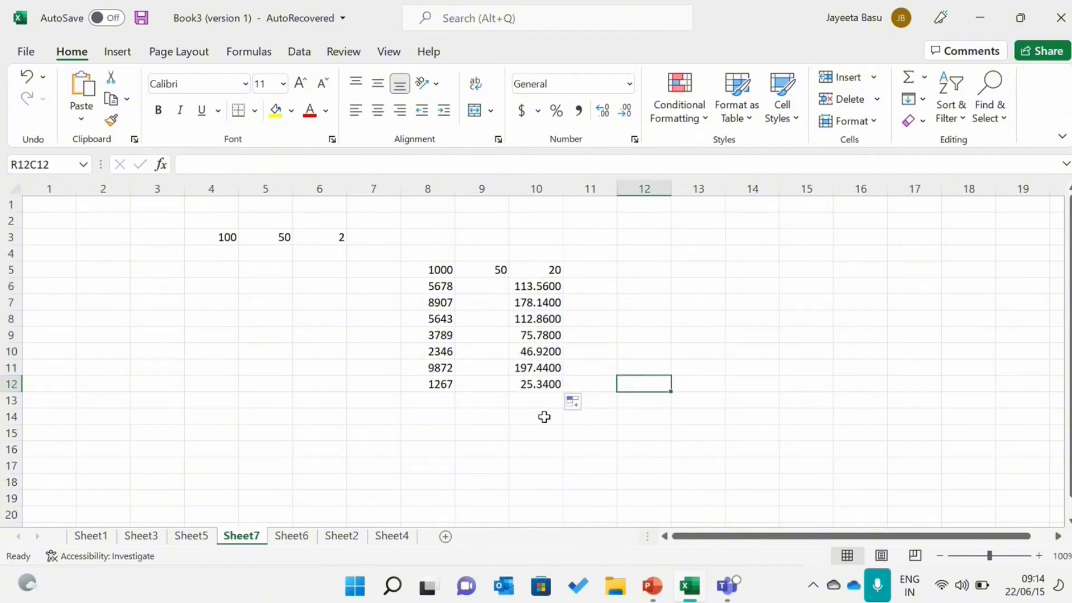
Format cell R6C10 as Number with 3 decimal places
left_click(539, 291)
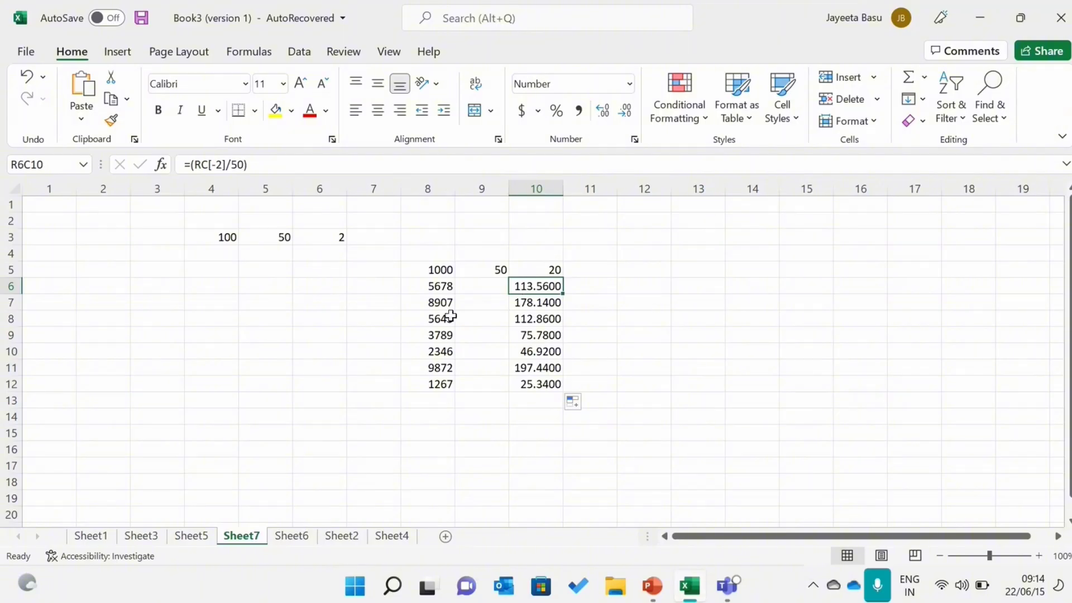
right_click(539, 286)
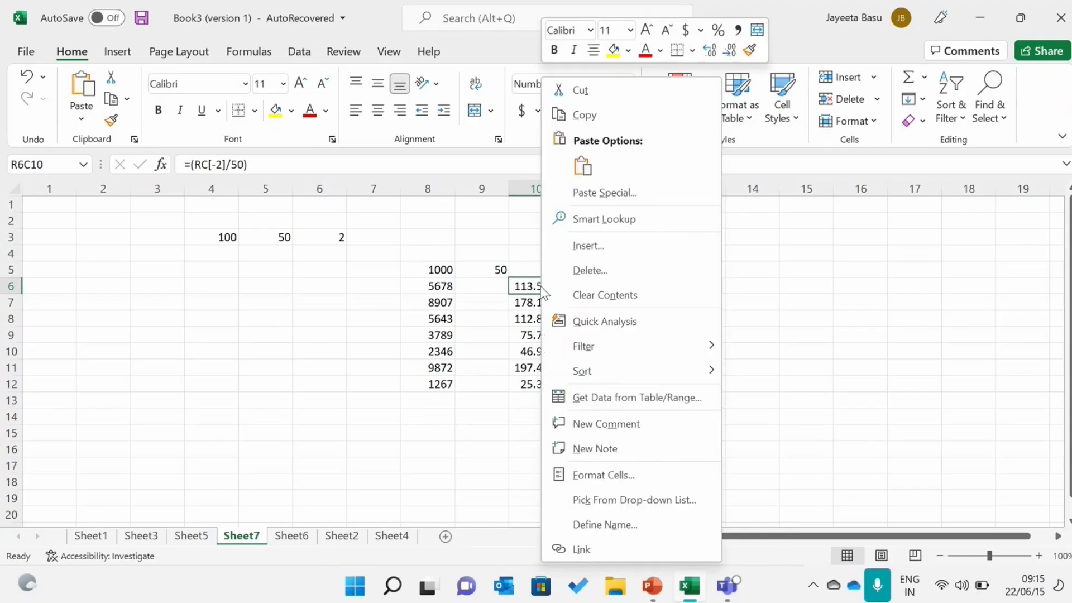
left_click(600, 477)
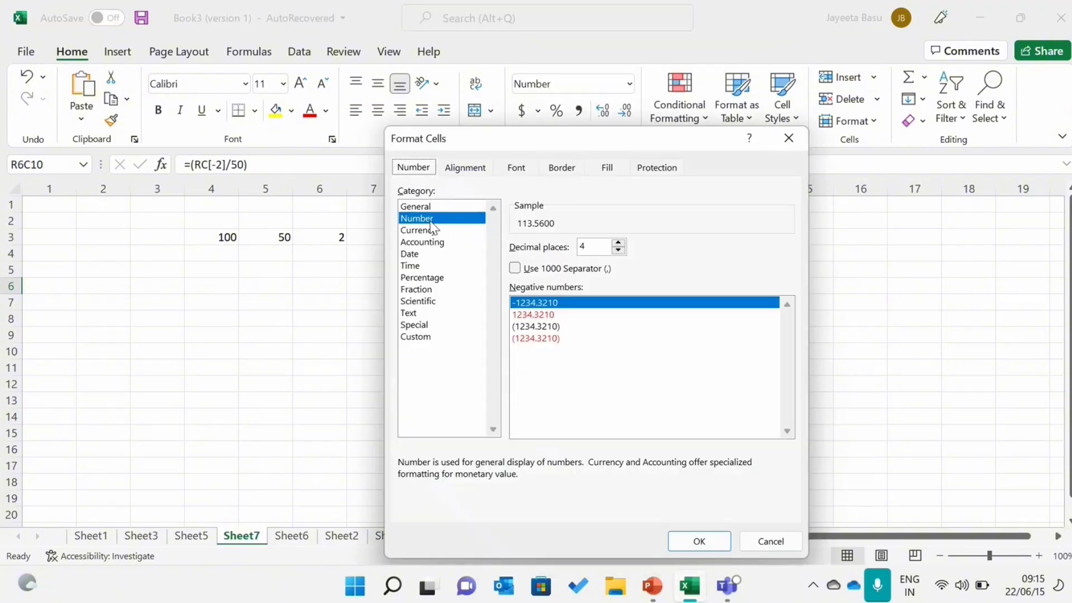
left_click(436, 207)
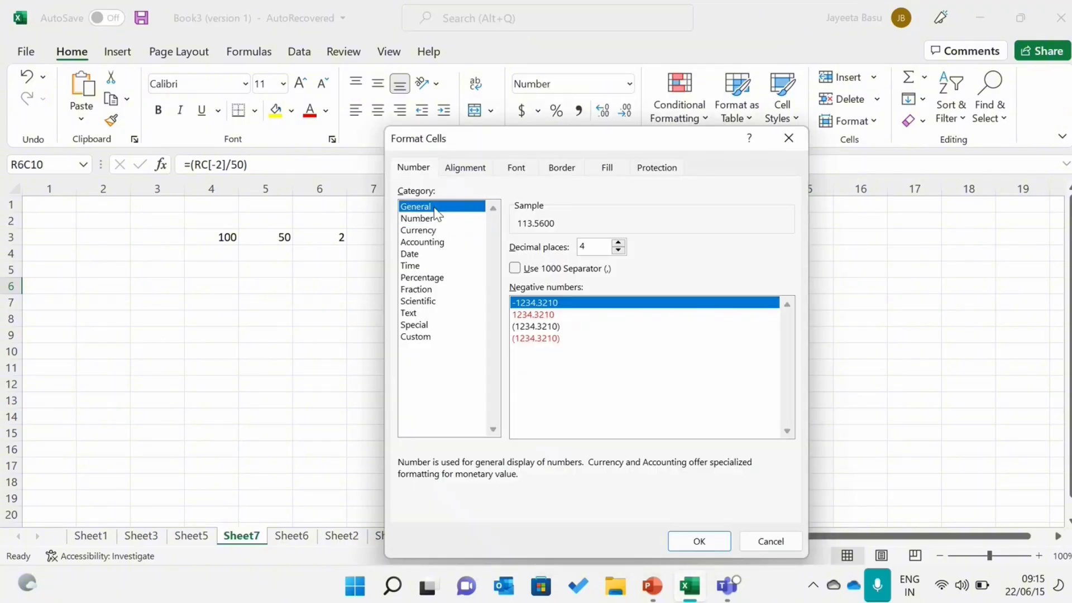
left_click(433, 218)
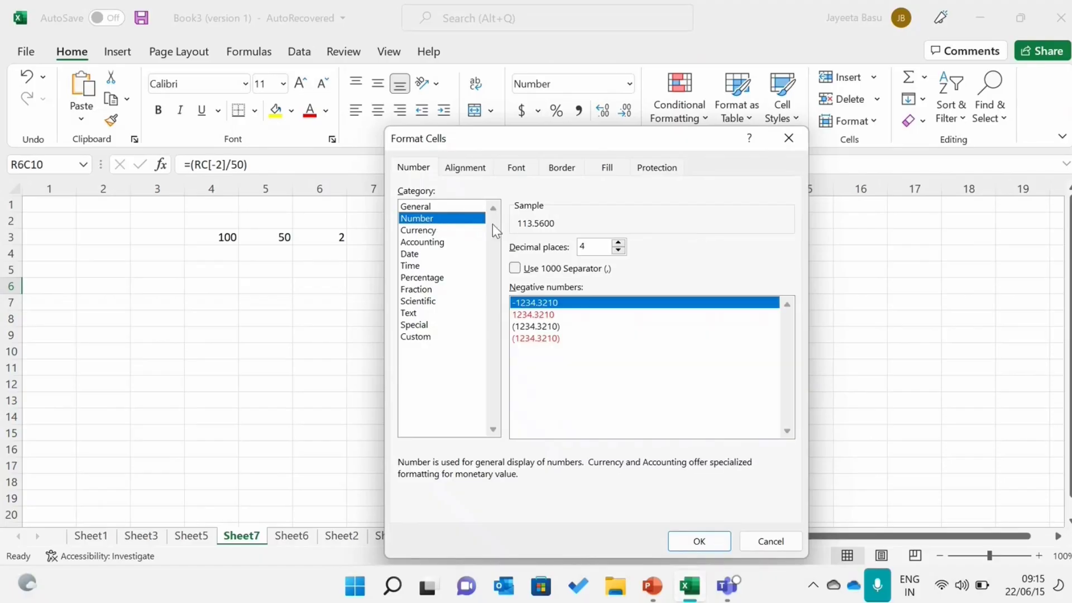
left_click(618, 250)
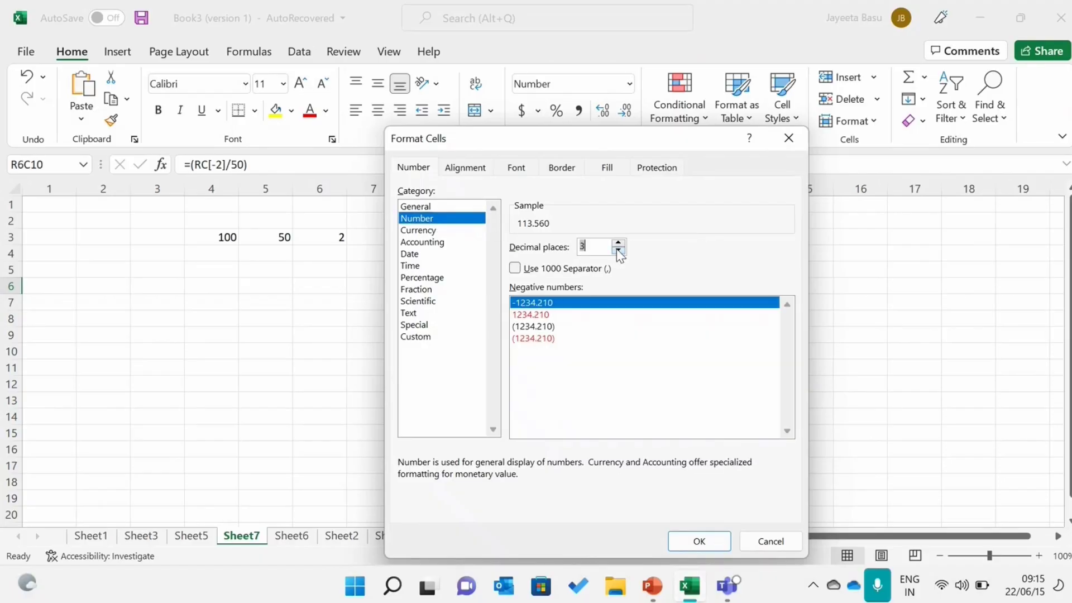
left_click(618, 250)
left_click(619, 244)
left_click(677, 536)
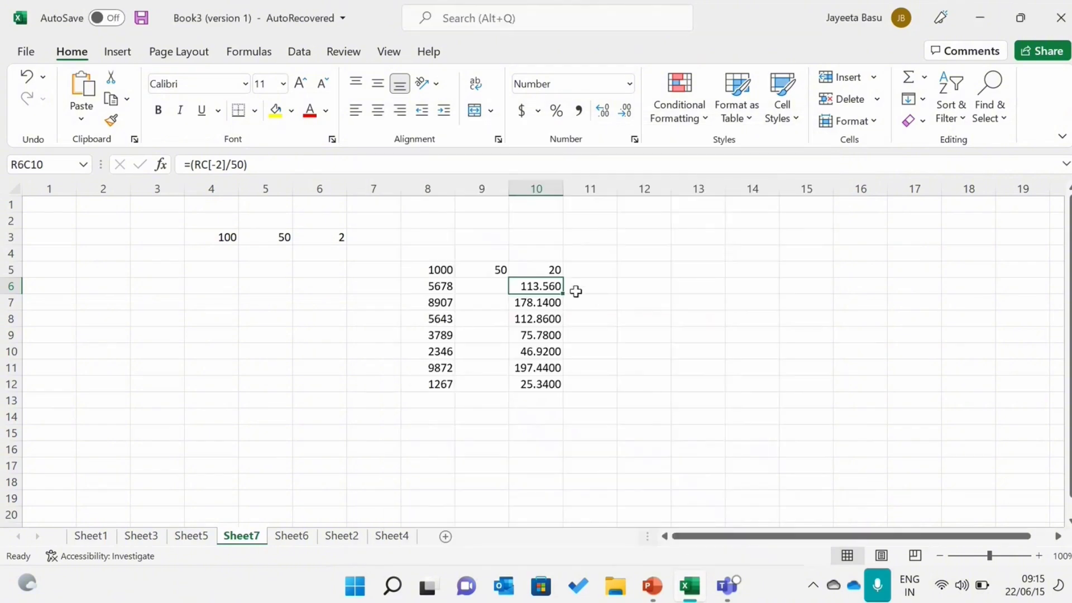
Fill R6C10 with its three-decimal format down to R12C10
left_click(564, 294)
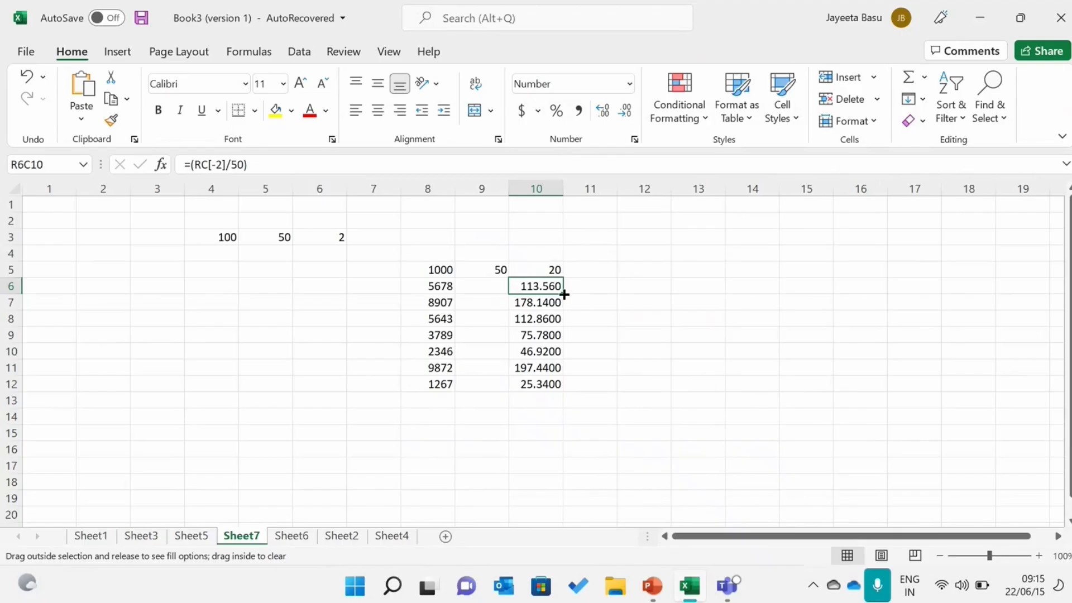
left_click(564, 294)
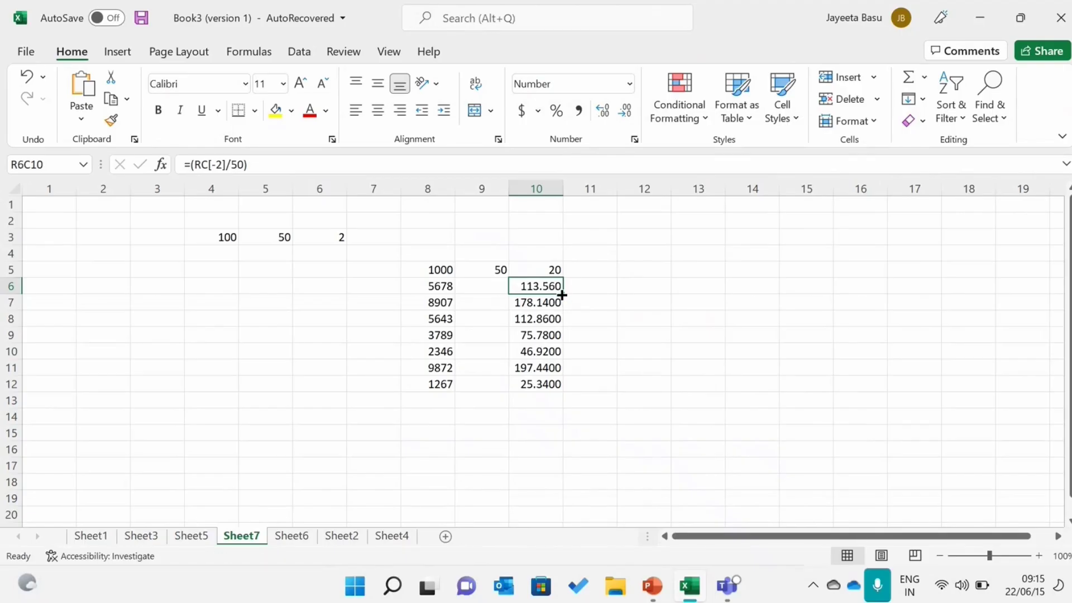
left_click_drag(562, 295, 559, 390)
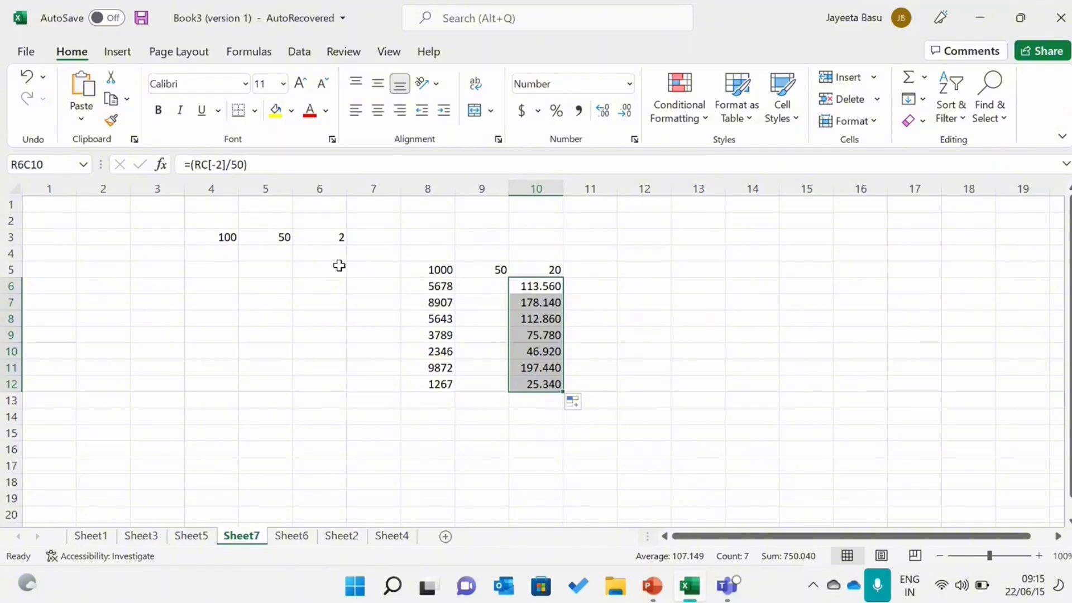
left_click(637, 269)
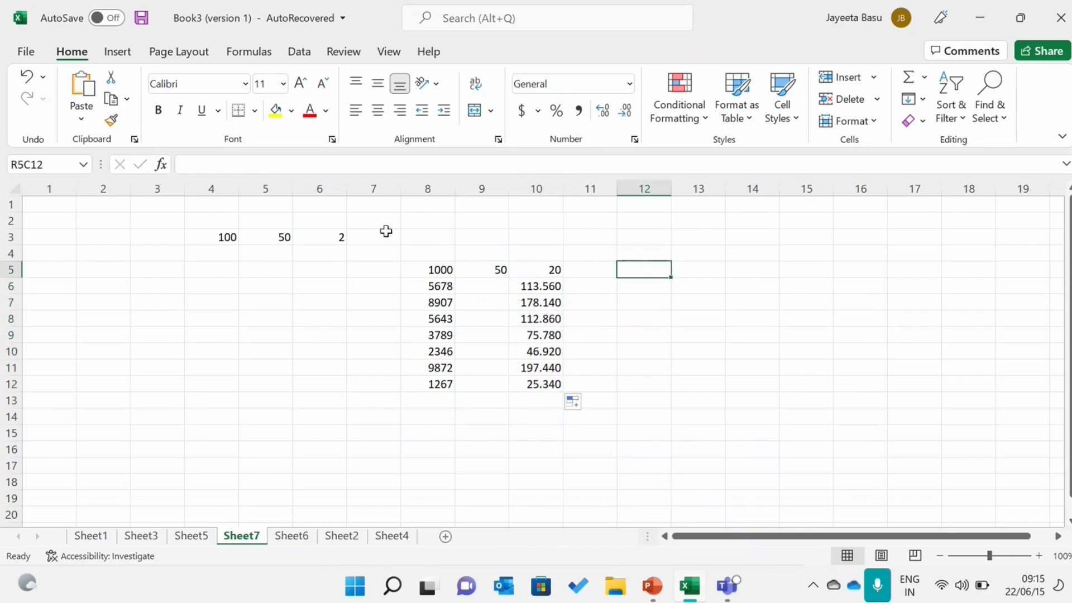
Enter 300 in R5C4 and 6 in R5C5 as the numbers for another division example
left_click(318, 235)
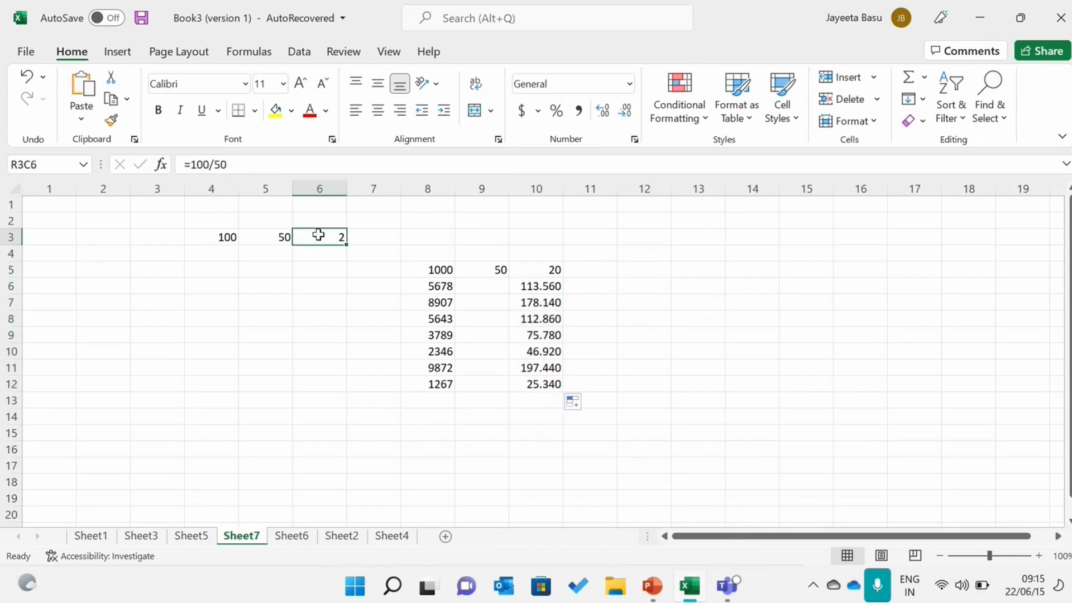
left_click(234, 271)
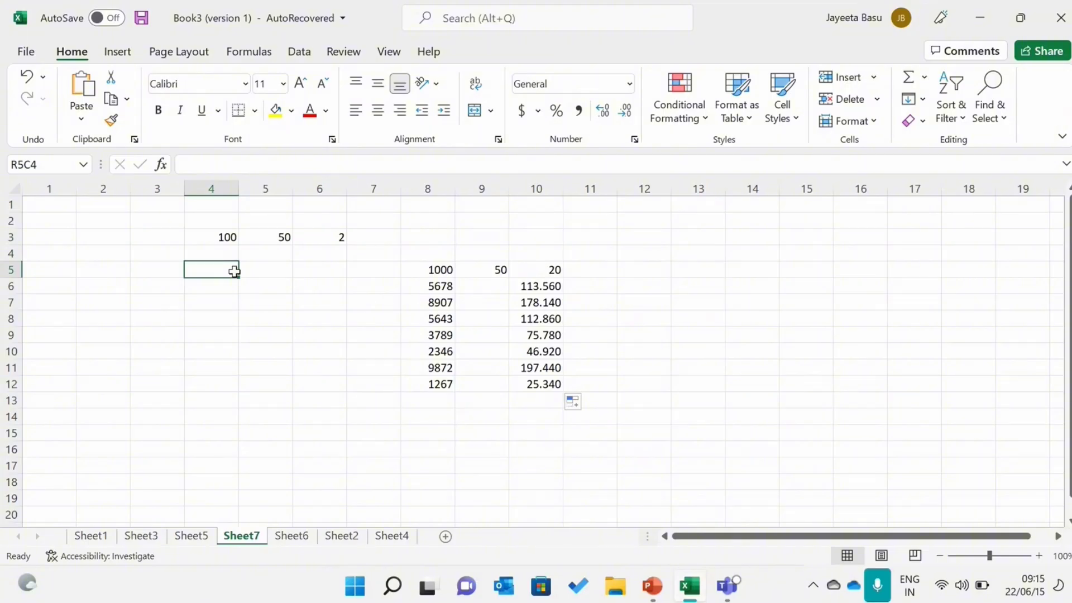
type("300")
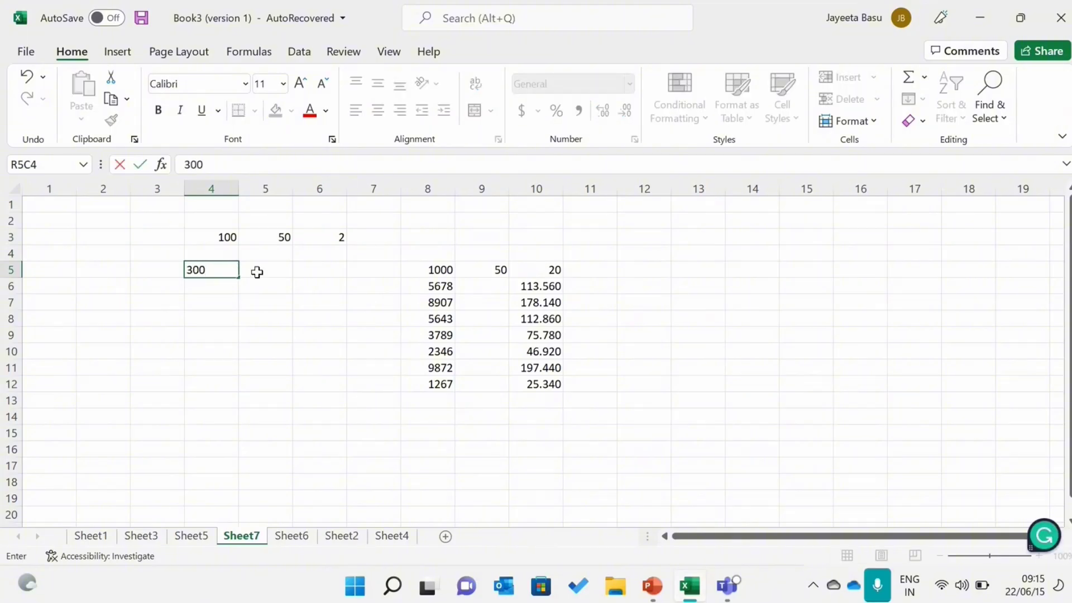
left_click(256, 272)
type("6")
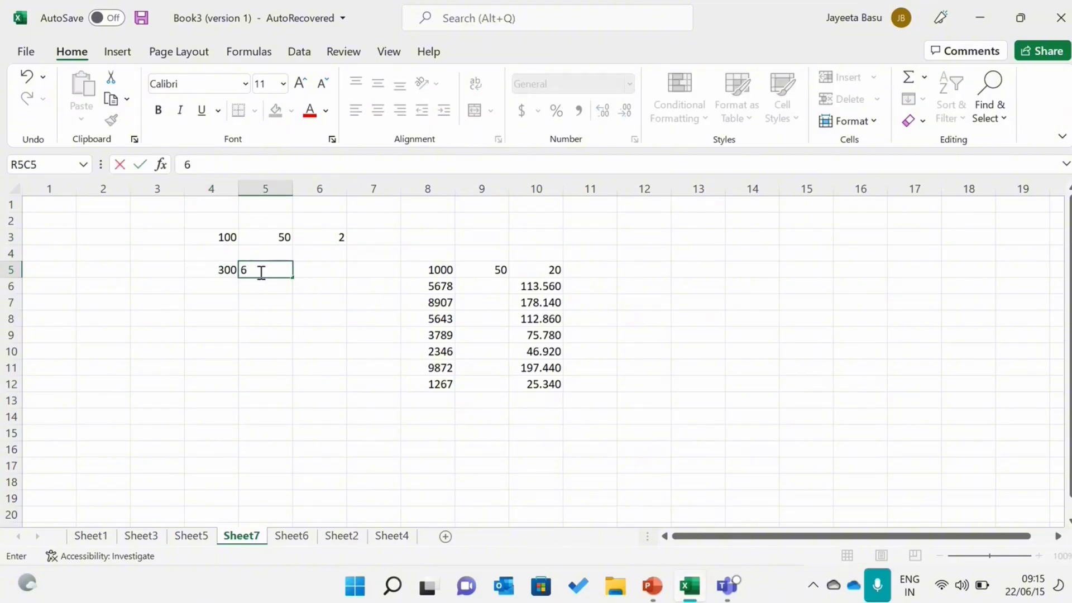
Divide the constants in R5C6 with the formula =300/6 and open the cell to show its formula
left_click(344, 277)
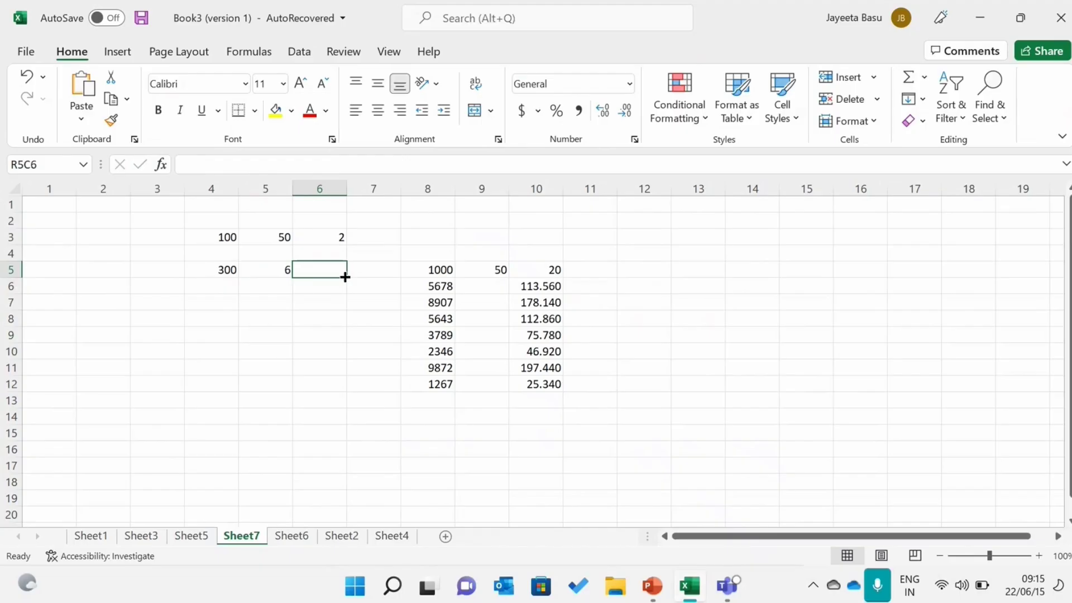
type("=3")
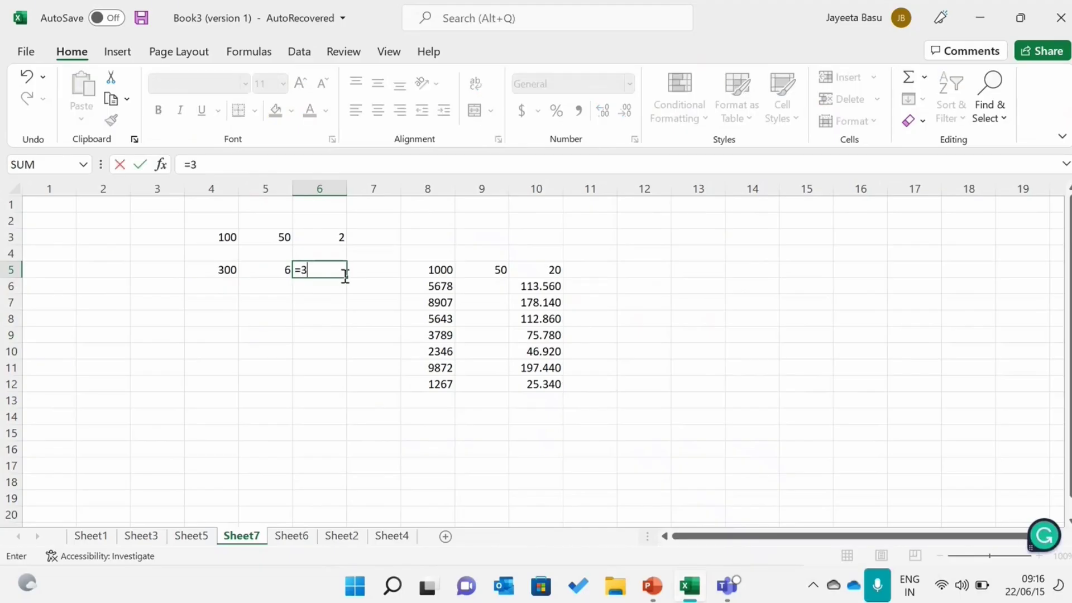
type("00/6")
key("Return")
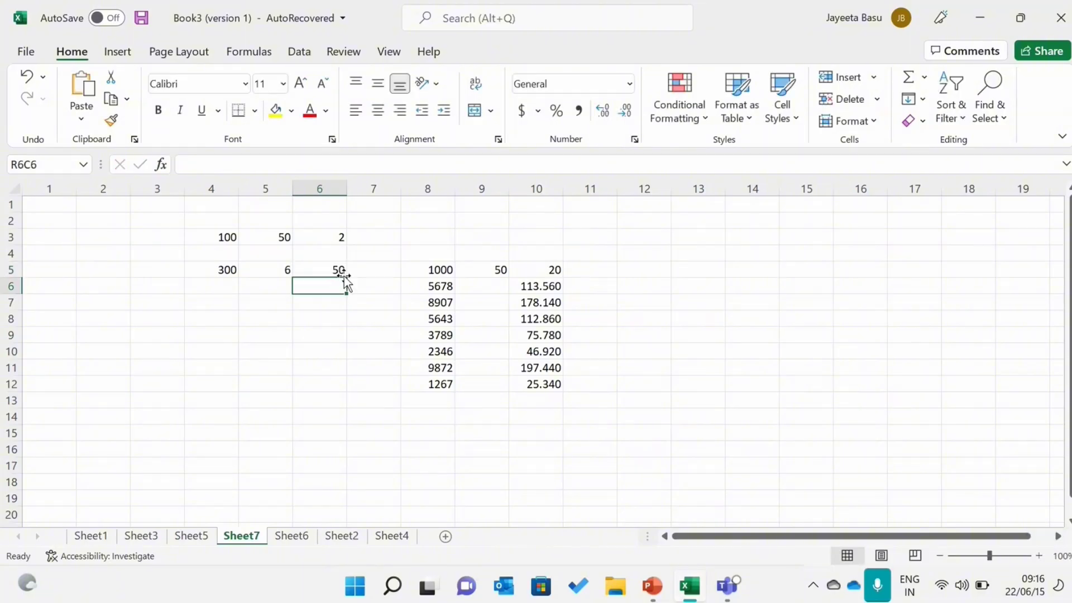
left_click(334, 268)
double_click(333, 268)
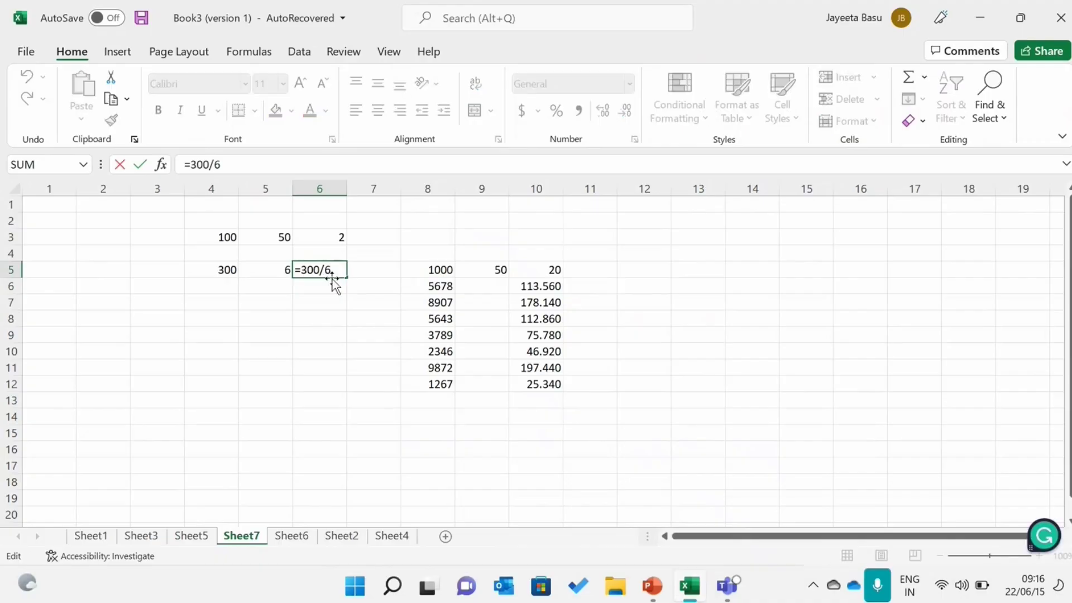
In R6C6, divide R5C4 by R5C5 using cell references in the formula =(R[-1]C[-2]/R[-1]C[-1])
left_click(330, 285)
type("=")
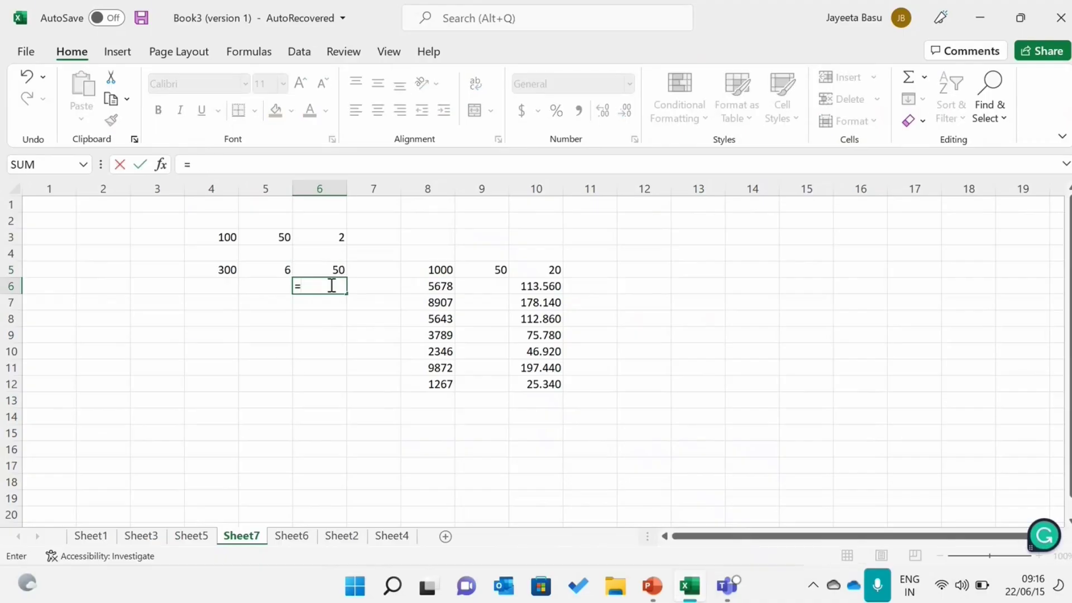
type("(")
left_click(225, 270)
left_click(358, 288)
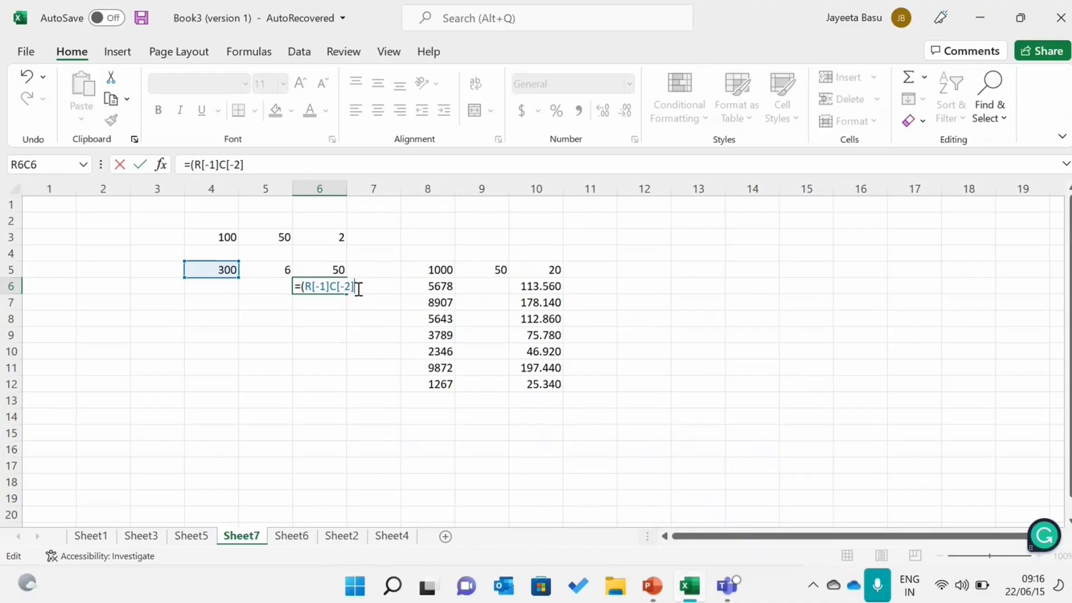
type("/")
left_click(263, 270)
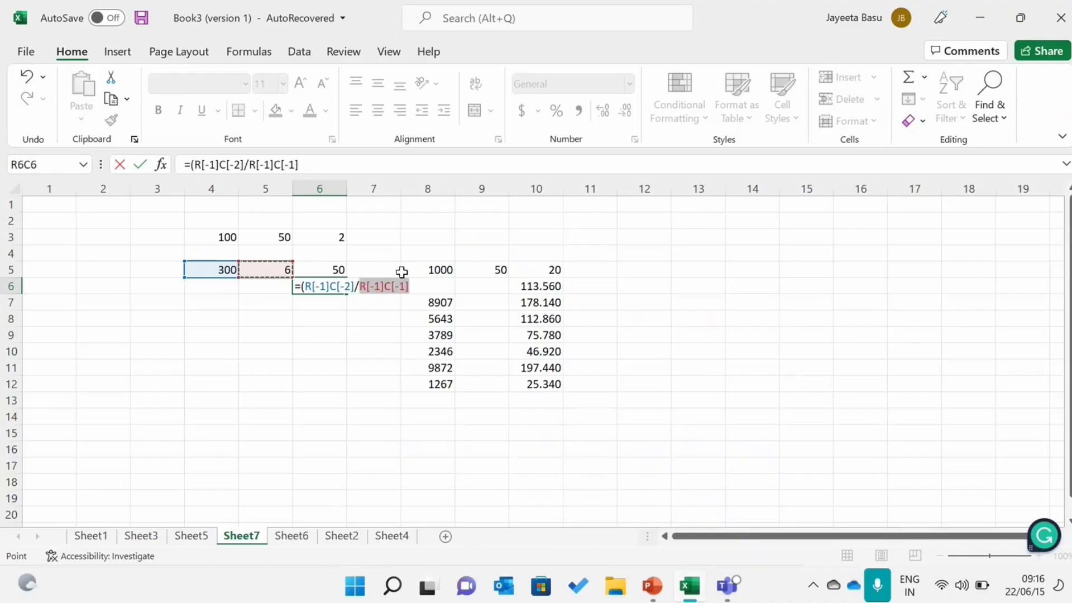
left_click(416, 286)
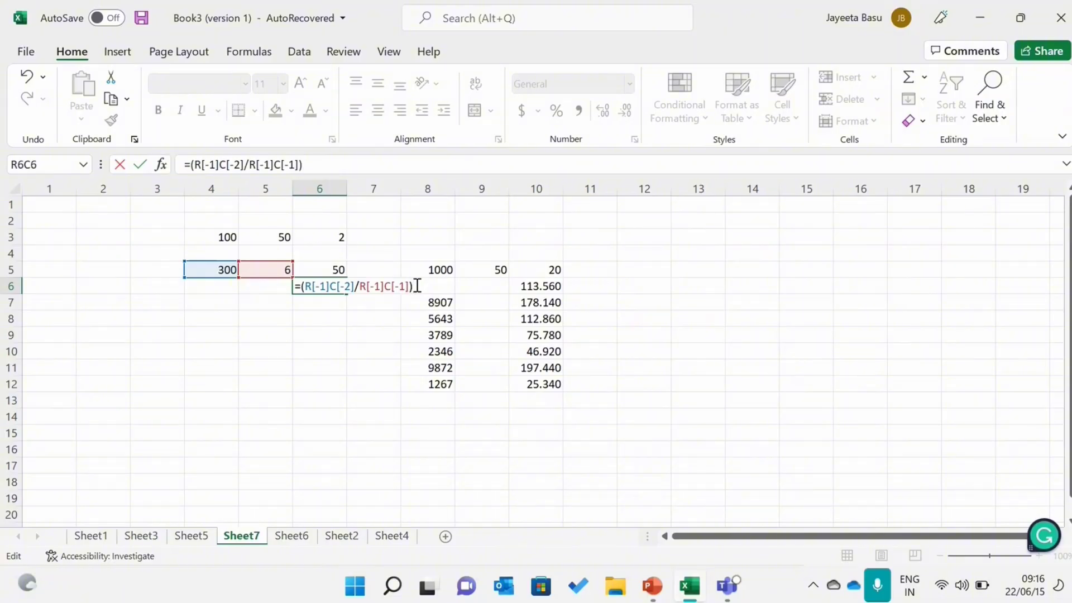
key("Return")
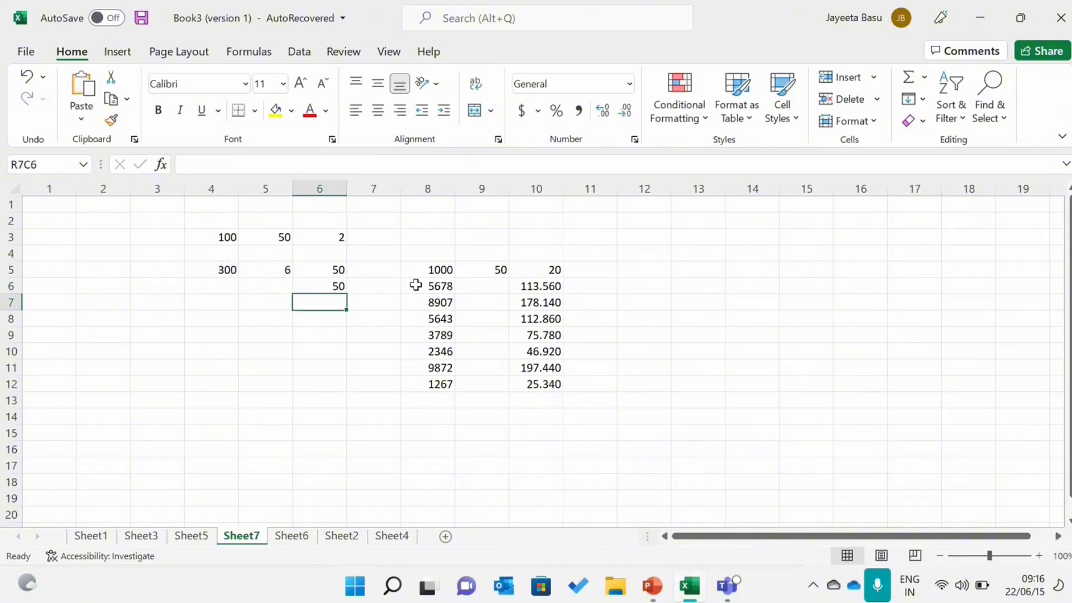
left_click(337, 288)
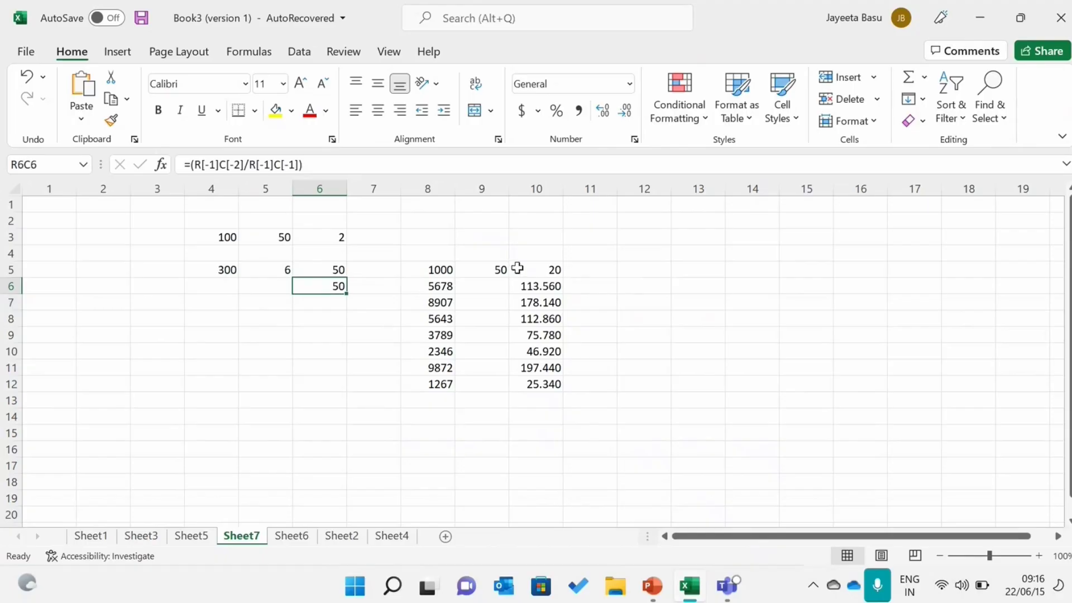
Enter 5 in R5C11 and divide R5C10 by the constant 5 in R5C12 with =(RC[-2]/5)
left_click(595, 270)
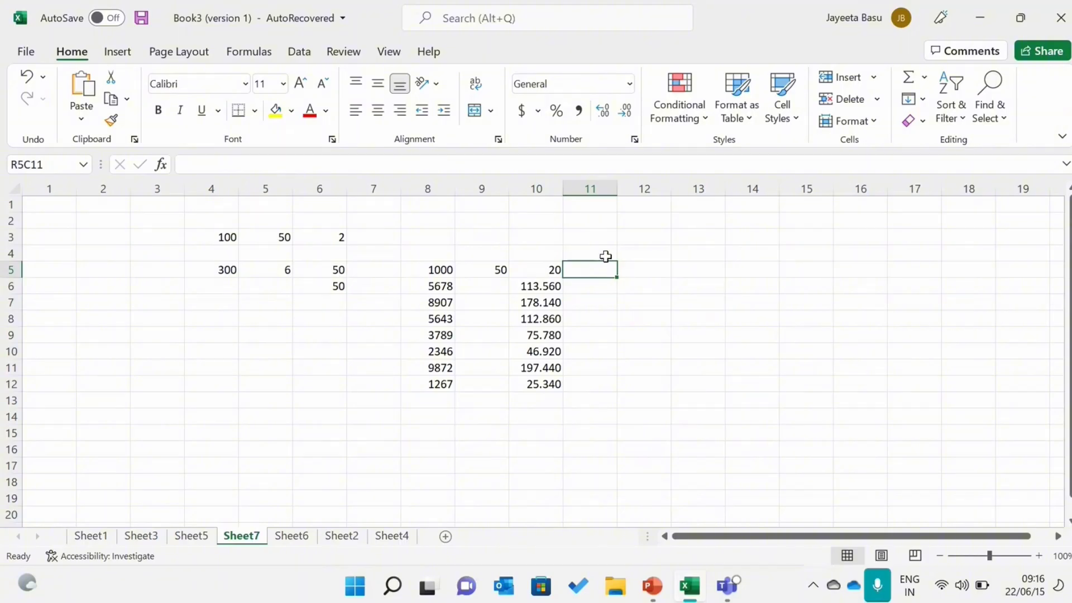
type("5")
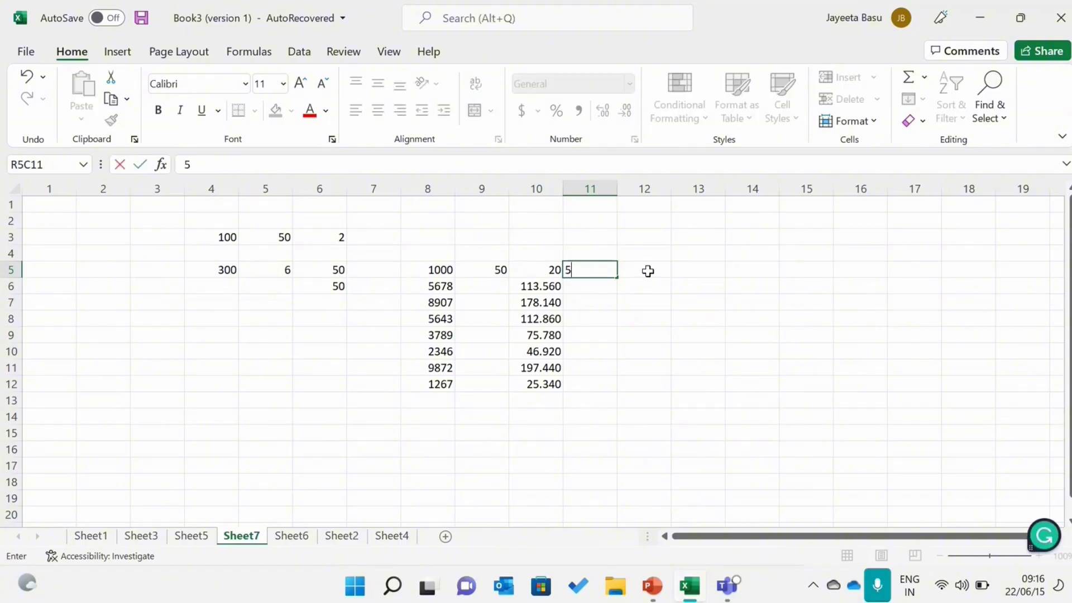
left_click(647, 271)
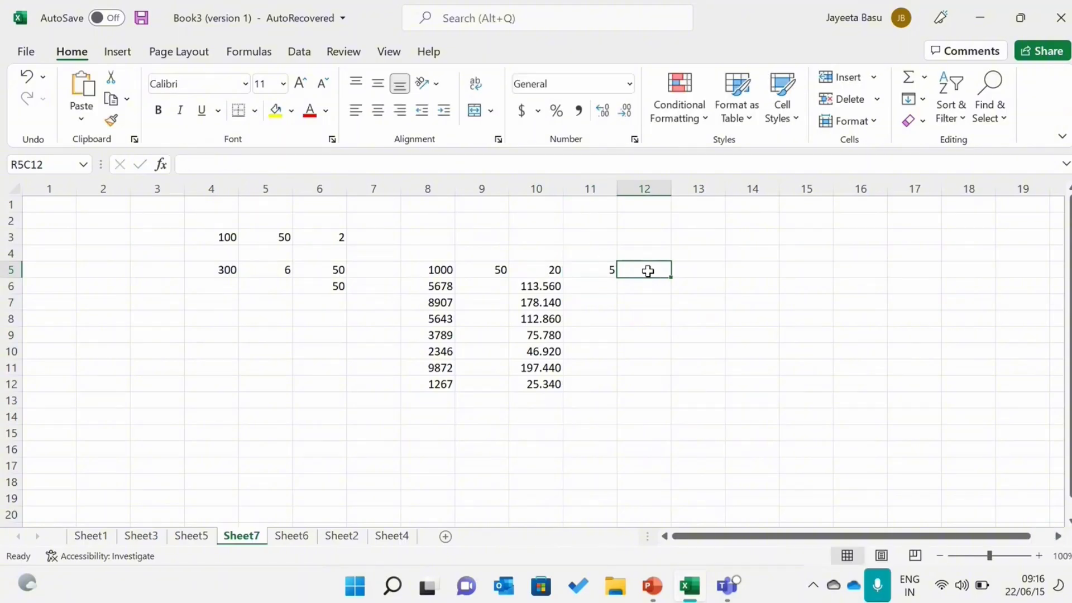
type("=")
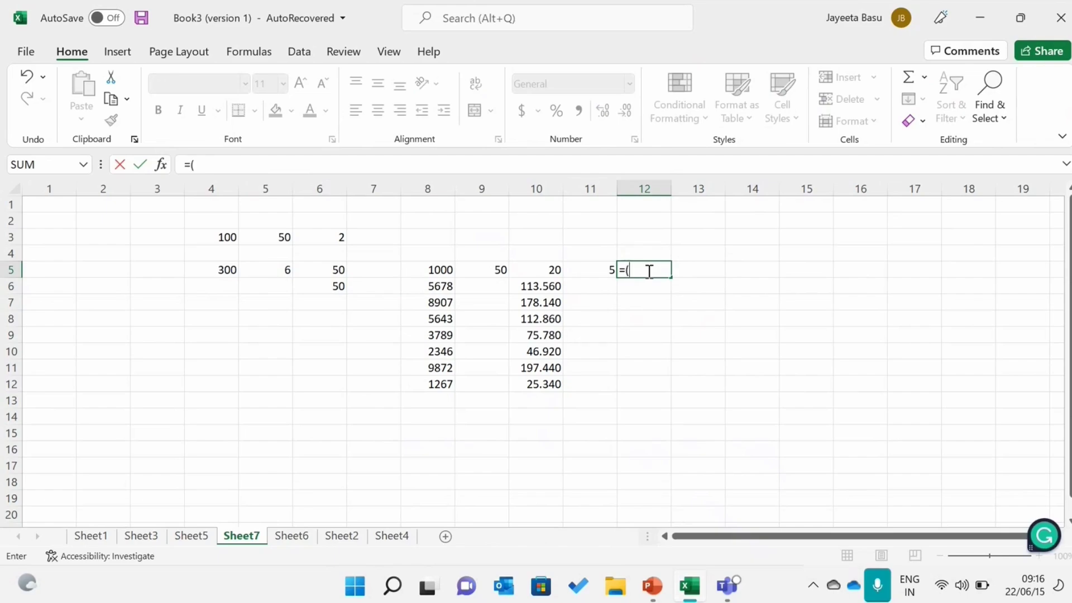
type("(")
left_click(548, 272)
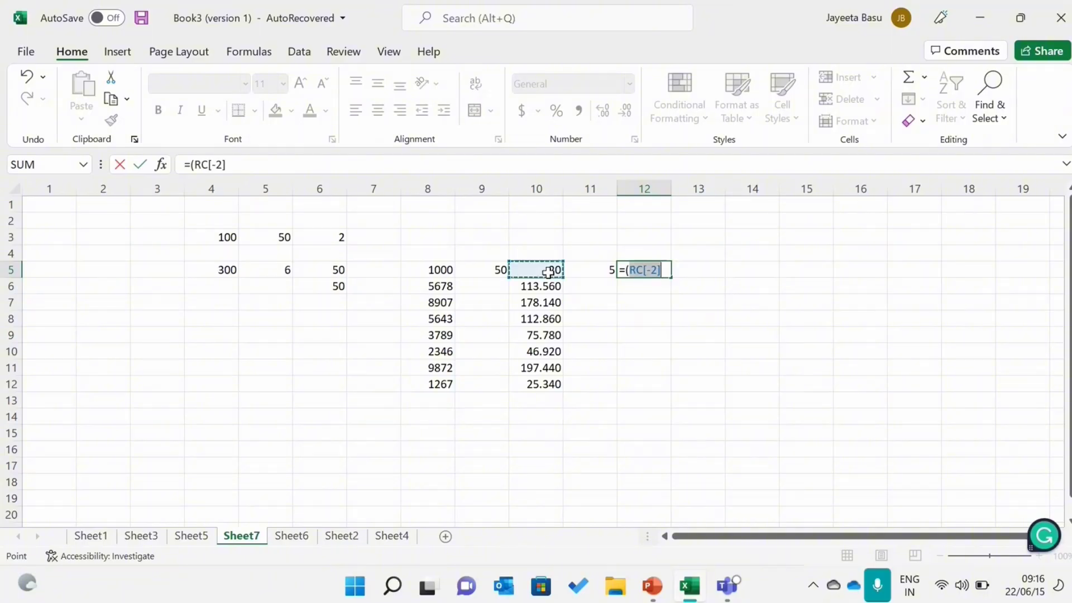
left_click(664, 269)
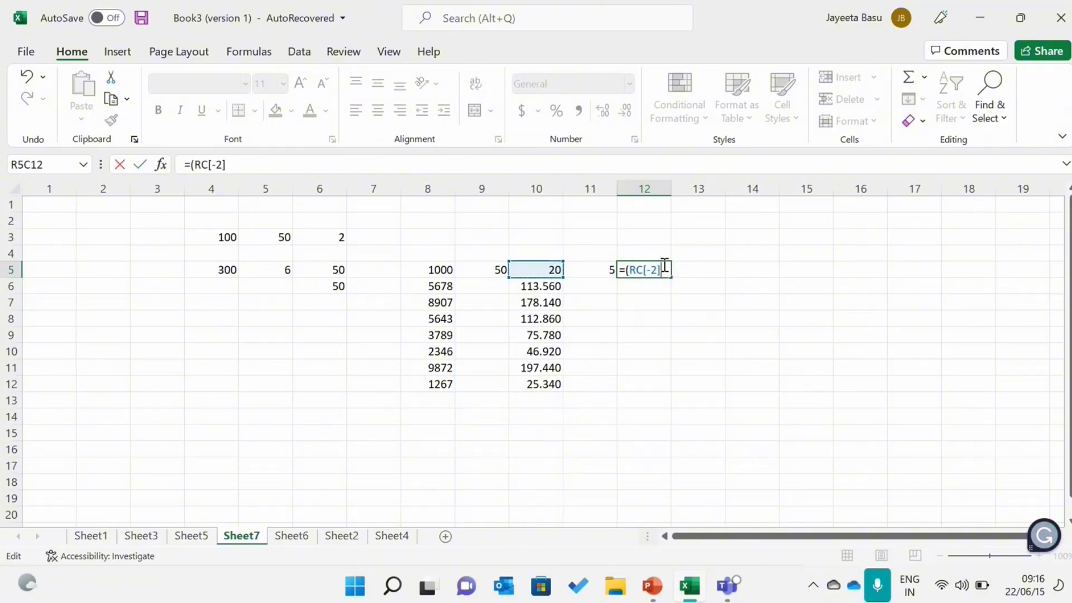
type("/")
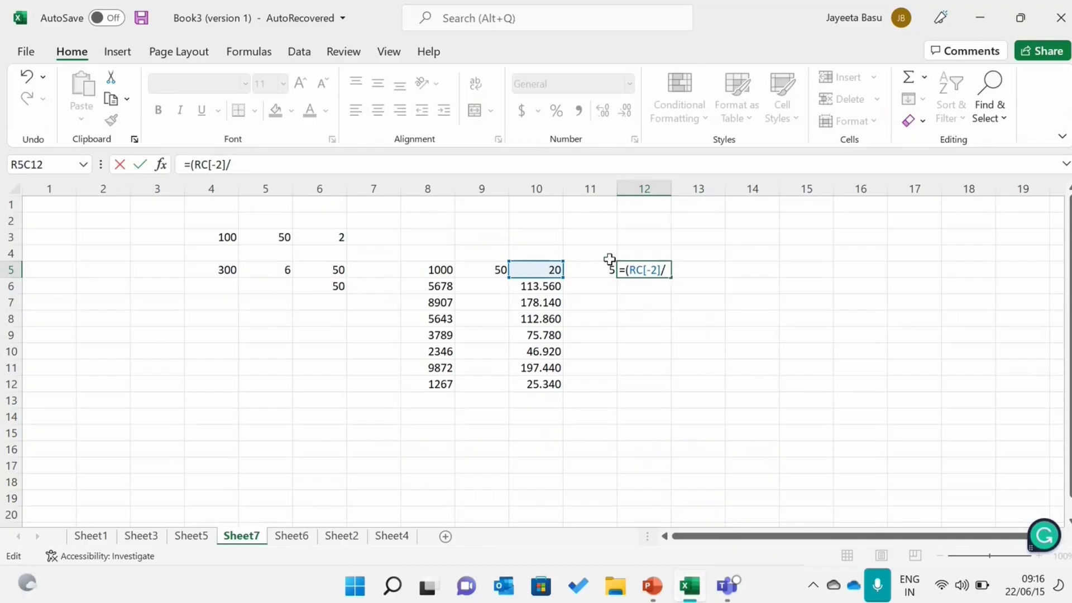
type("5)")
key("Return")
Fill the division formula from R5C12 down to R12C12
left_click(649, 273)
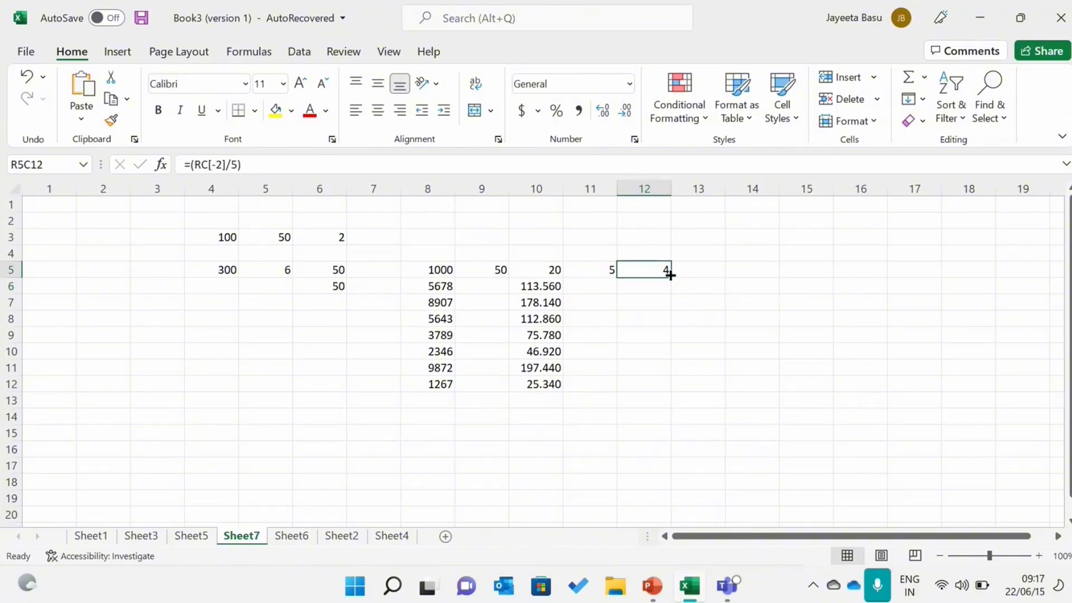
left_click_drag(670, 275, 664, 388)
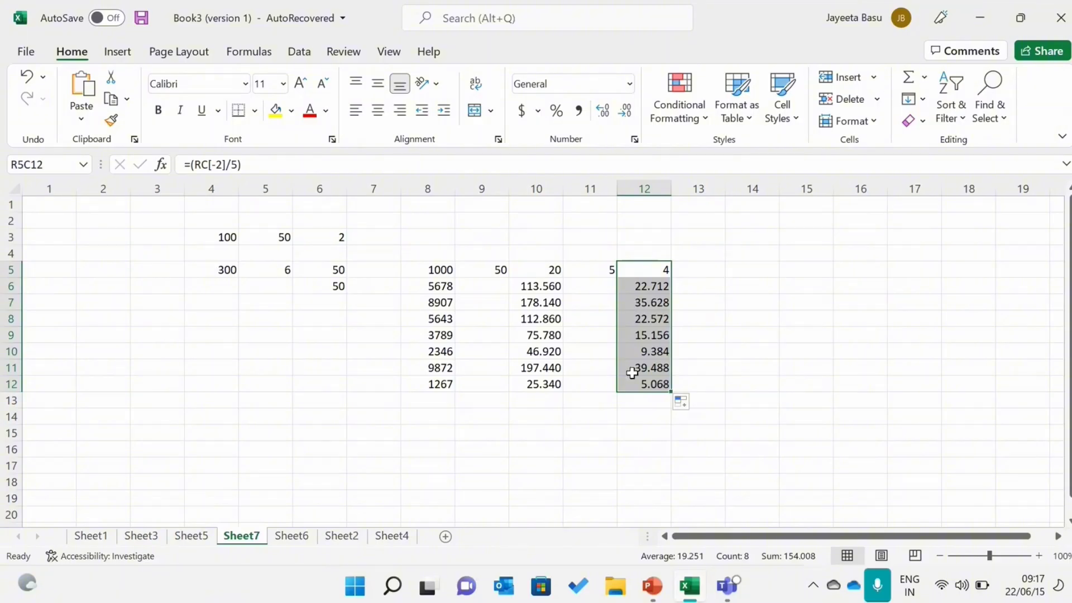
Switch to the PowerPoint presentation and start the slide show from the Division Formula slide
left_click(662, 595)
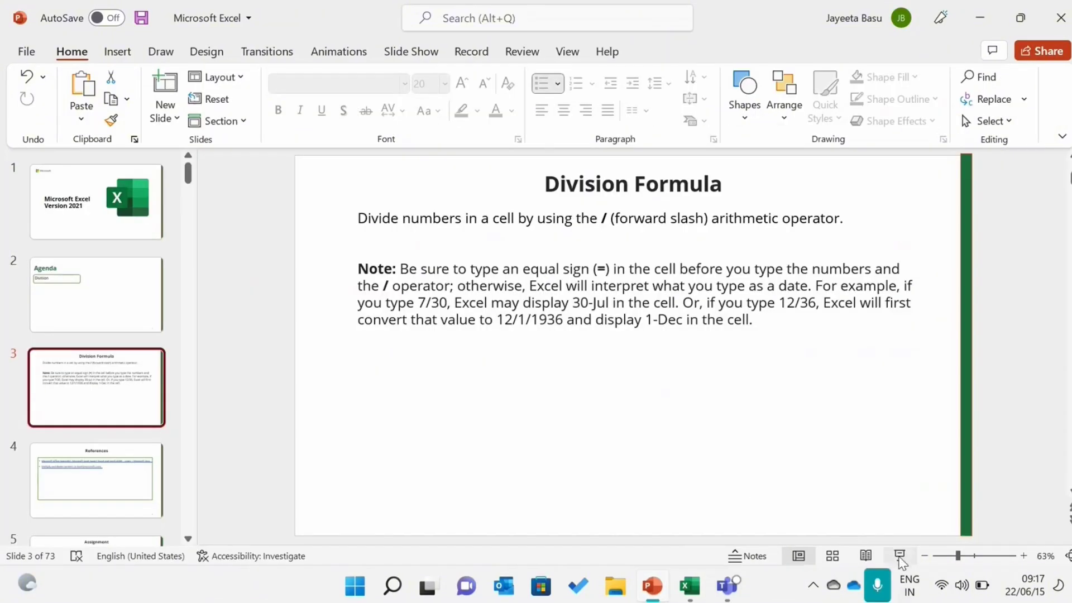
left_click(899, 556)
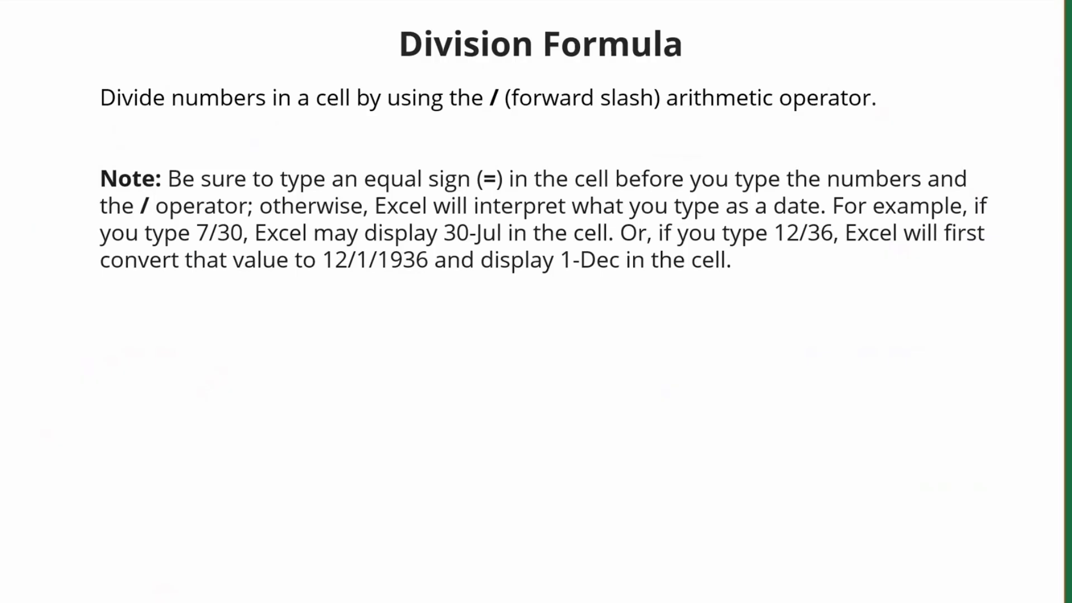